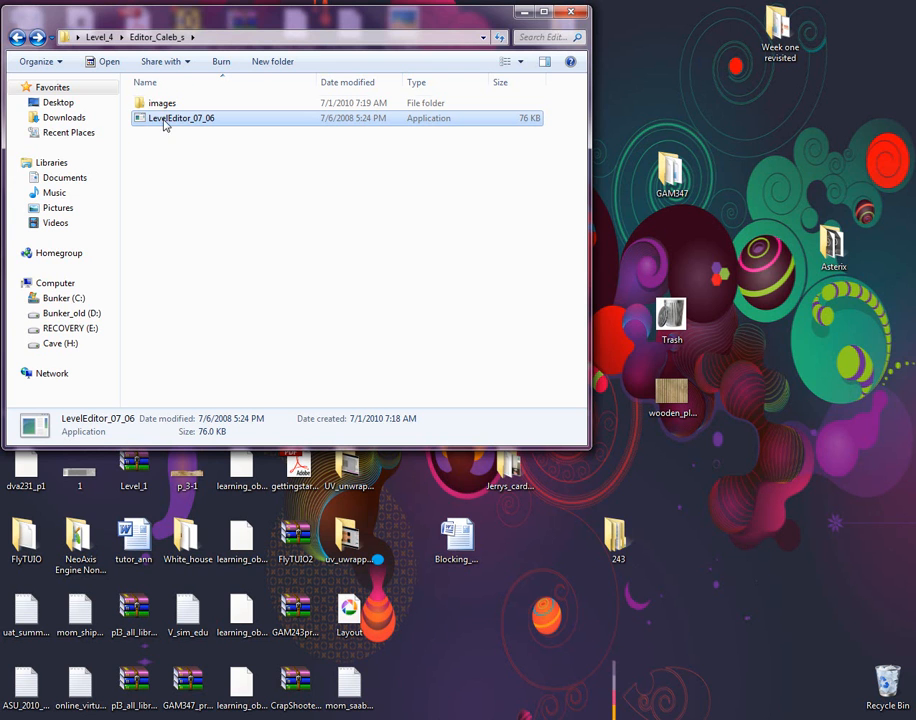
Open the images folder that sits beside the LevelEditor_07_06 application
drag(227, 22, 337, 77)
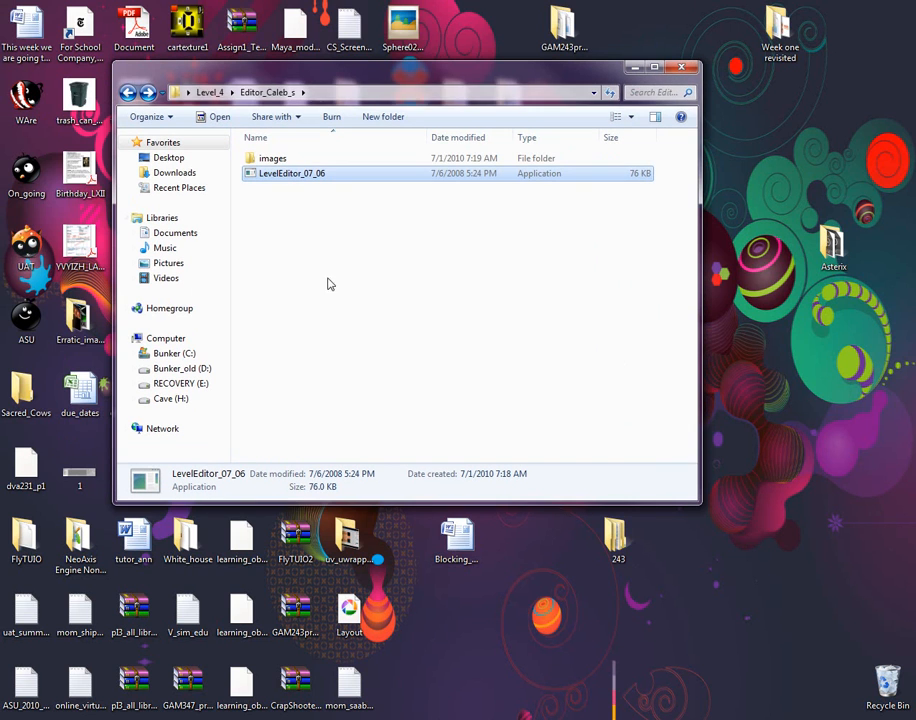
click(276, 200)
key(Up)
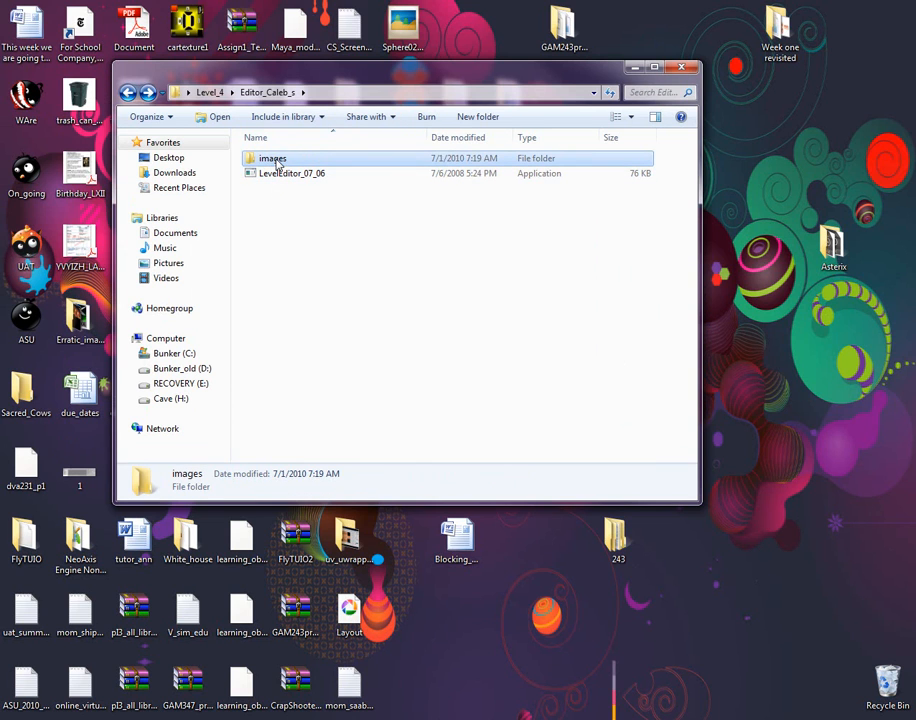
double_click(277, 163)
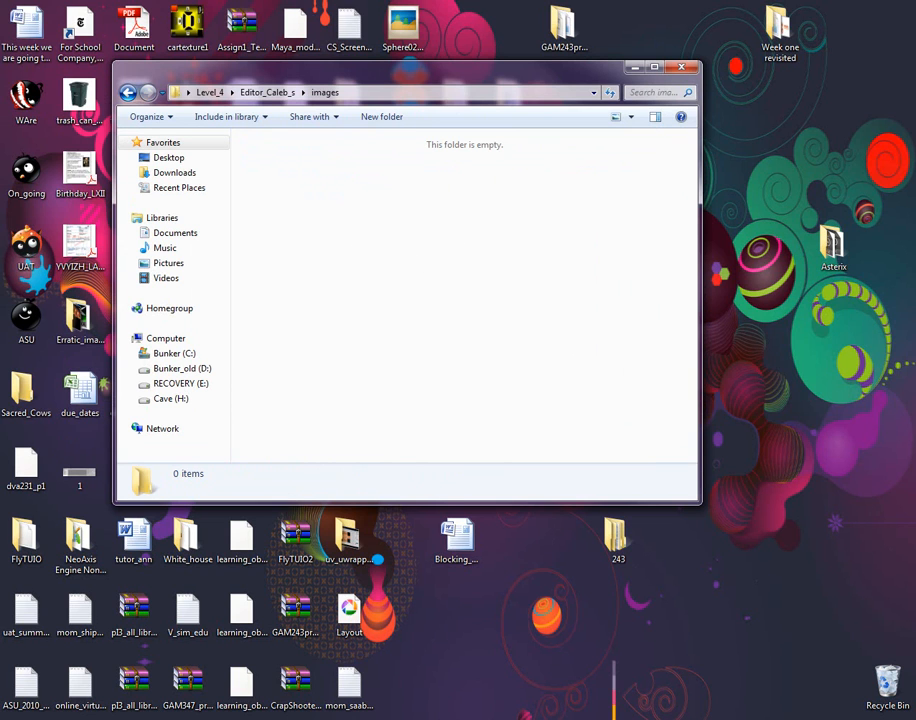
Create a new folder named Playfield inside the images folder
right_click(316, 245)
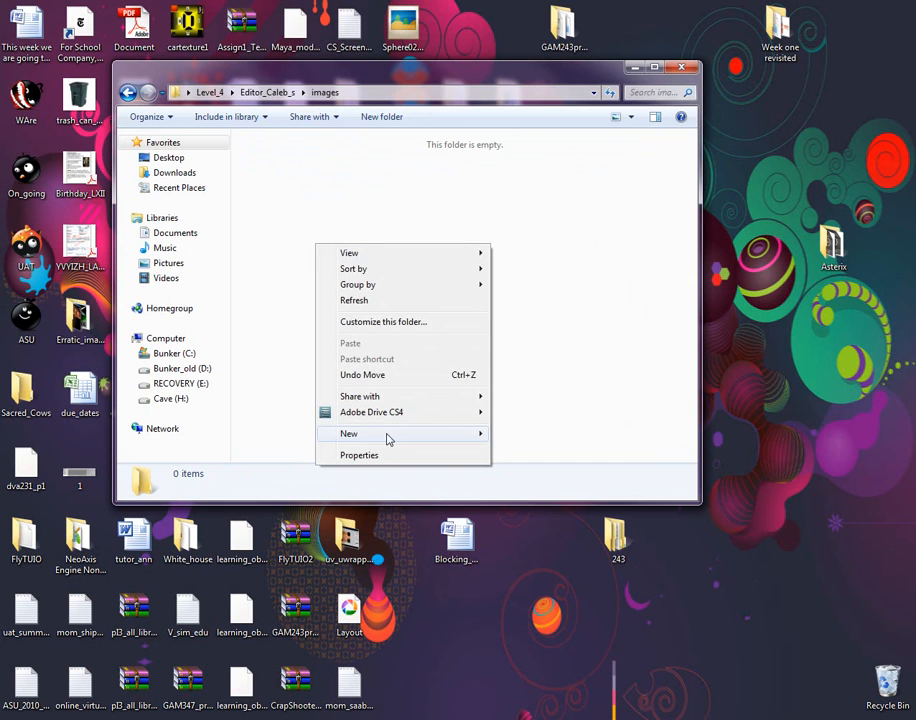
mouse_move(397, 434)
click(514, 435)
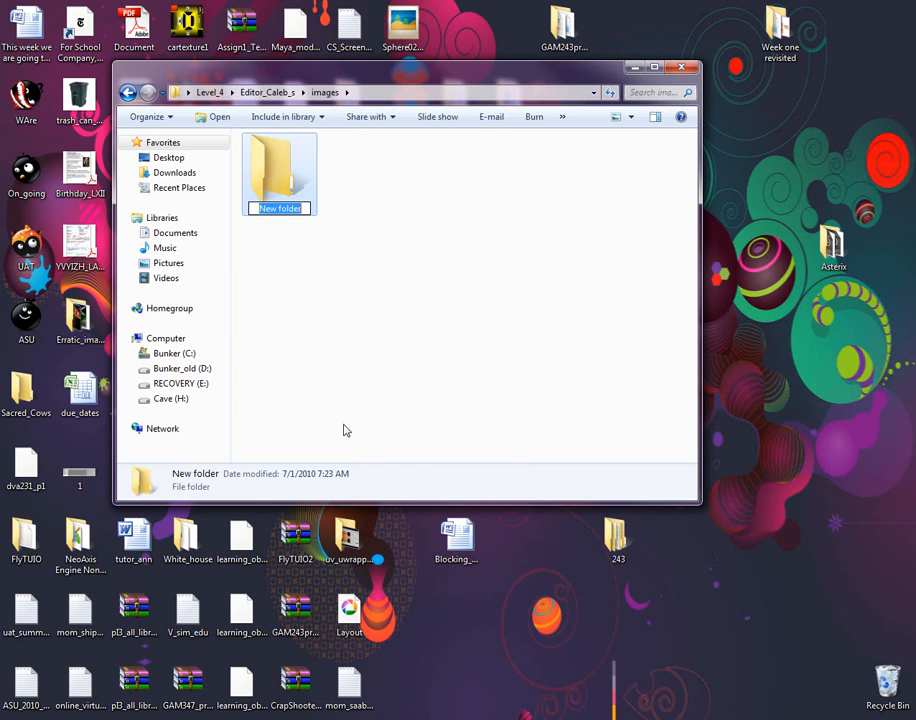
text(Play)
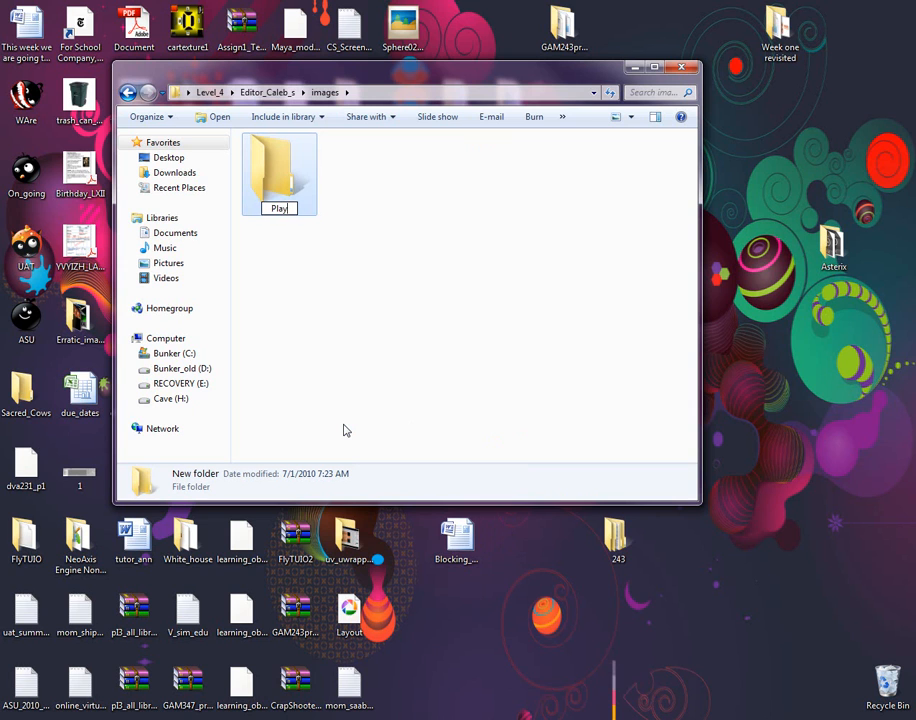
text(field)
key(Return)
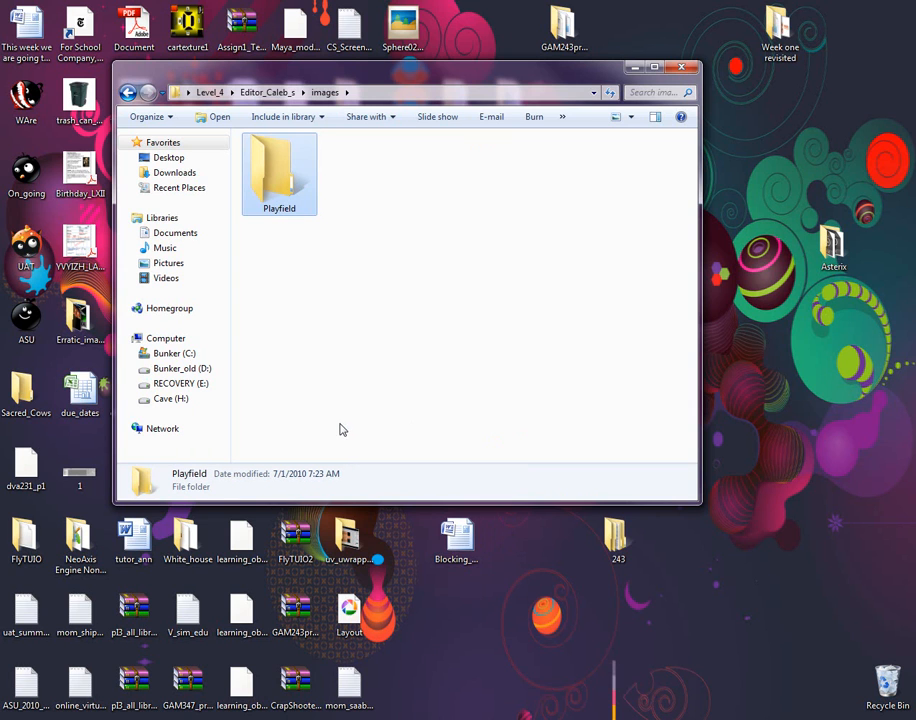
Create a second folder named Houses inside the images folder
click(311, 337)
right_click(285, 265)
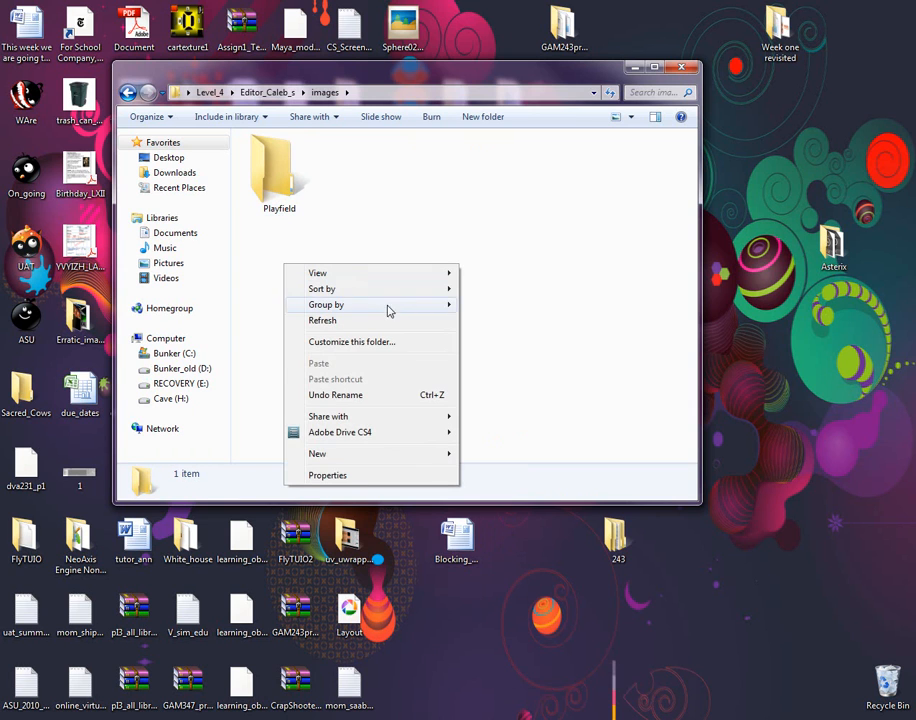
mouse_move(383, 456)
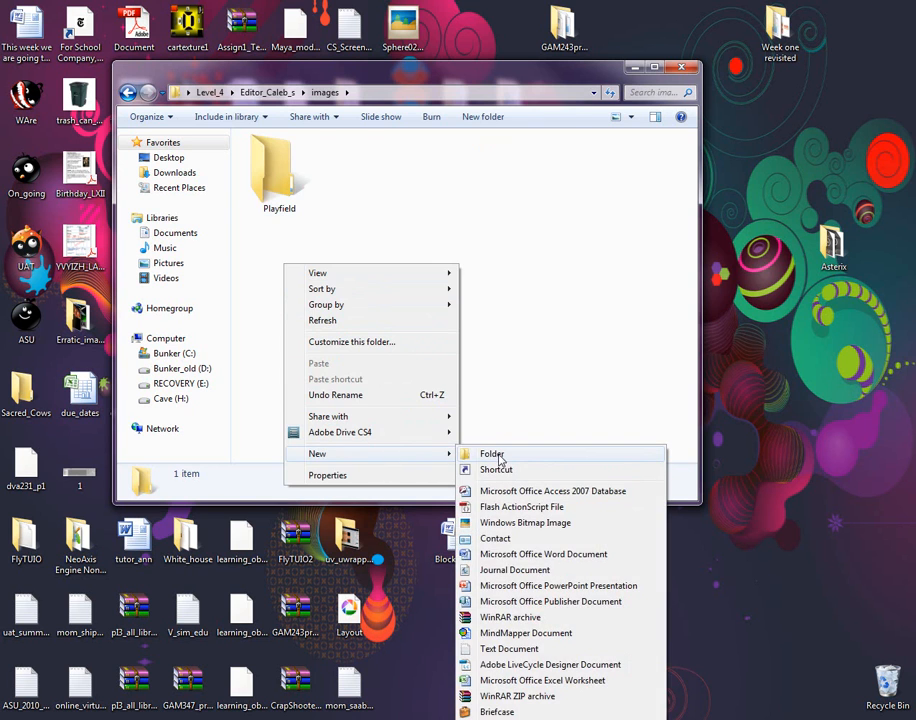
click(495, 455)
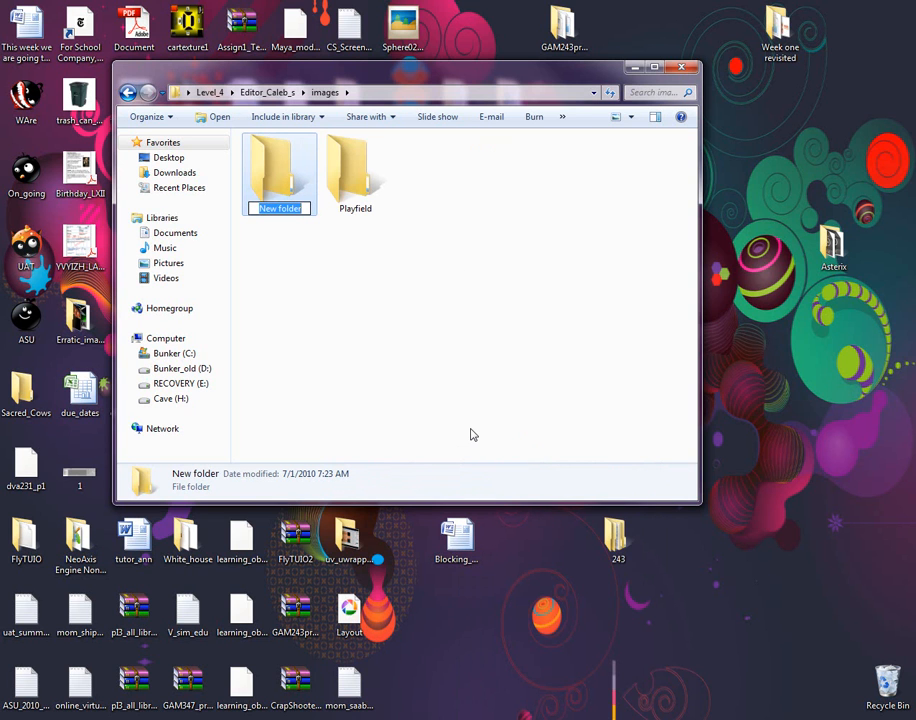
text(Houses)
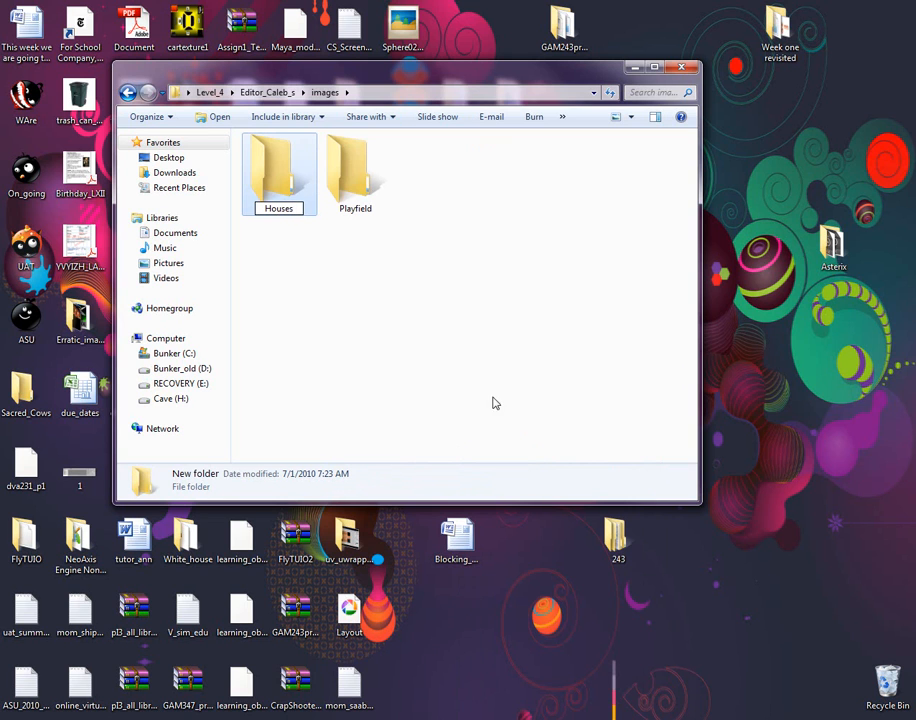
click(448, 348)
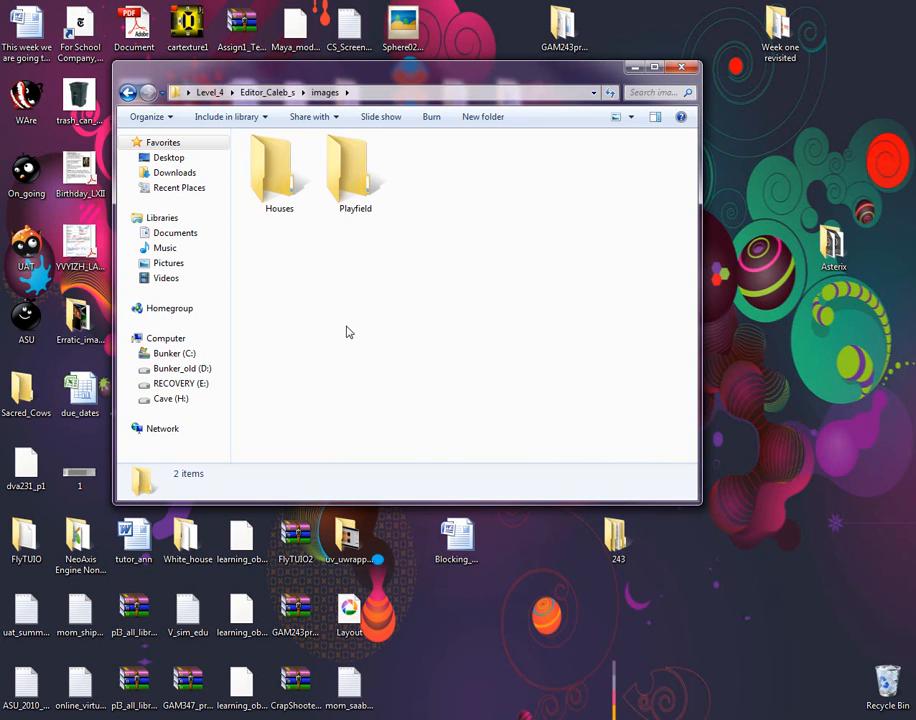
Create a third folder named Background inside the images folder
right_click(330, 294)
mouse_move(380, 484)
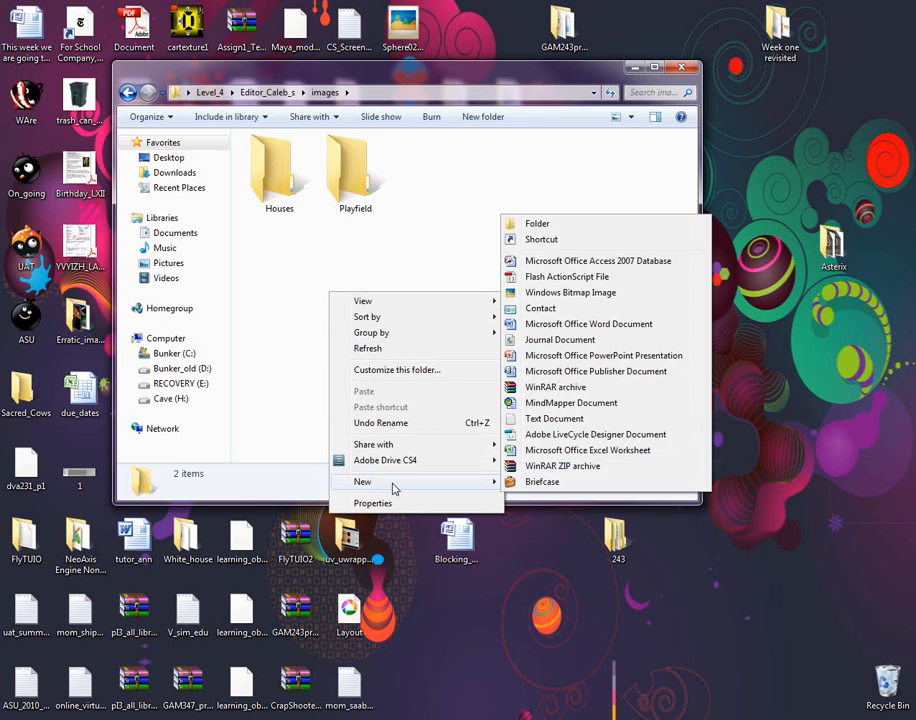
click(532, 224)
text(Background)
key(Return)
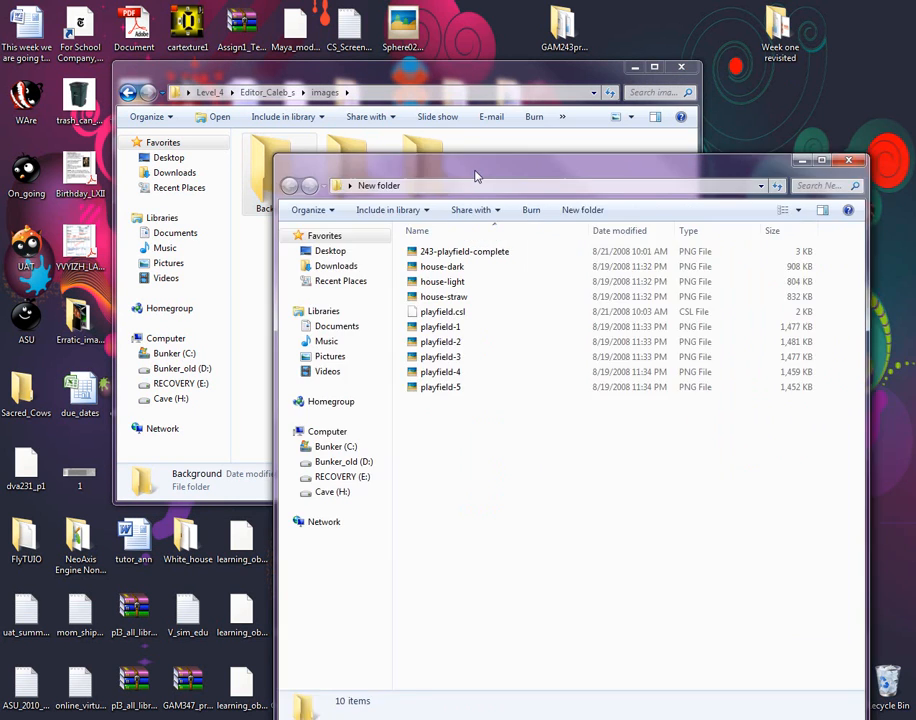
Arrange the images and New folder windows side by side and move playfield-1 through playfield-5 into the Playfield folder
drag(475, 173, 671, 93)
drag(915, 653, 833, 561)
drag(597, 93, 517, 74)
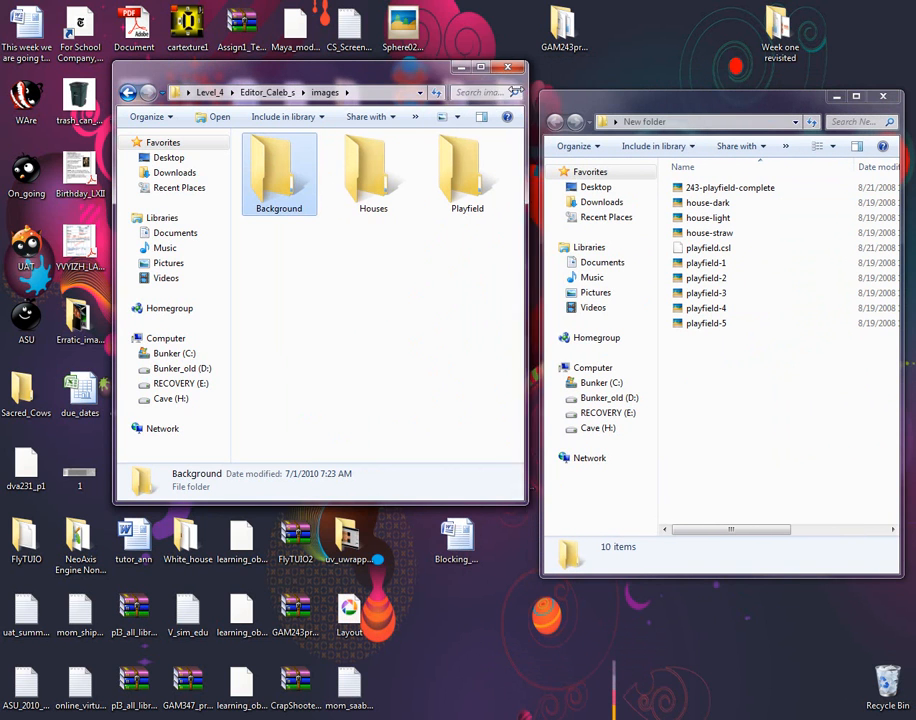
drag(787, 383, 455, 180)
right_drag(455, 180, 465, 179)
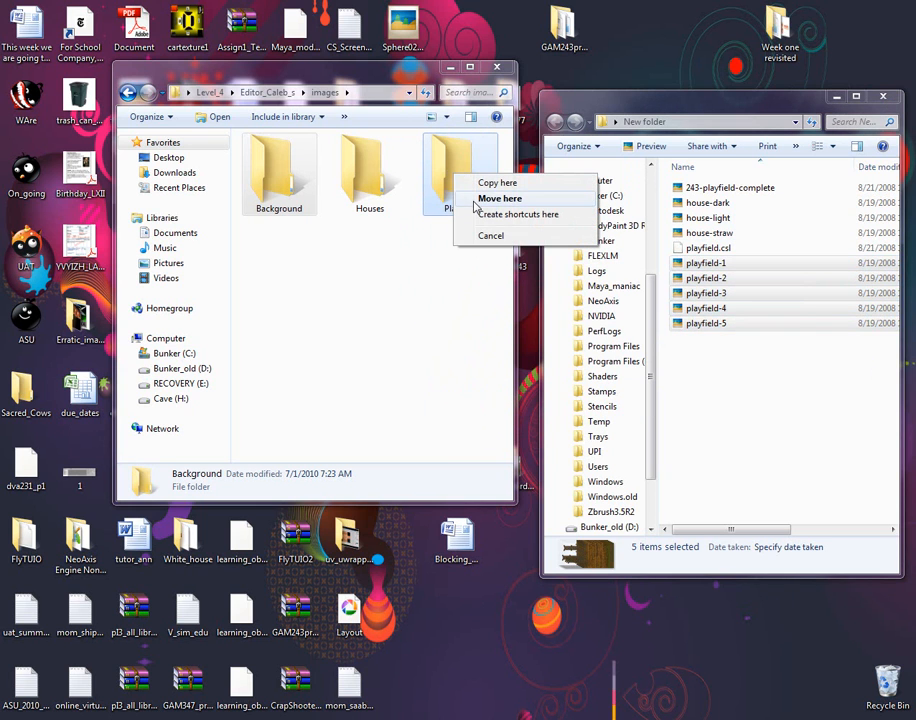
click(476, 199)
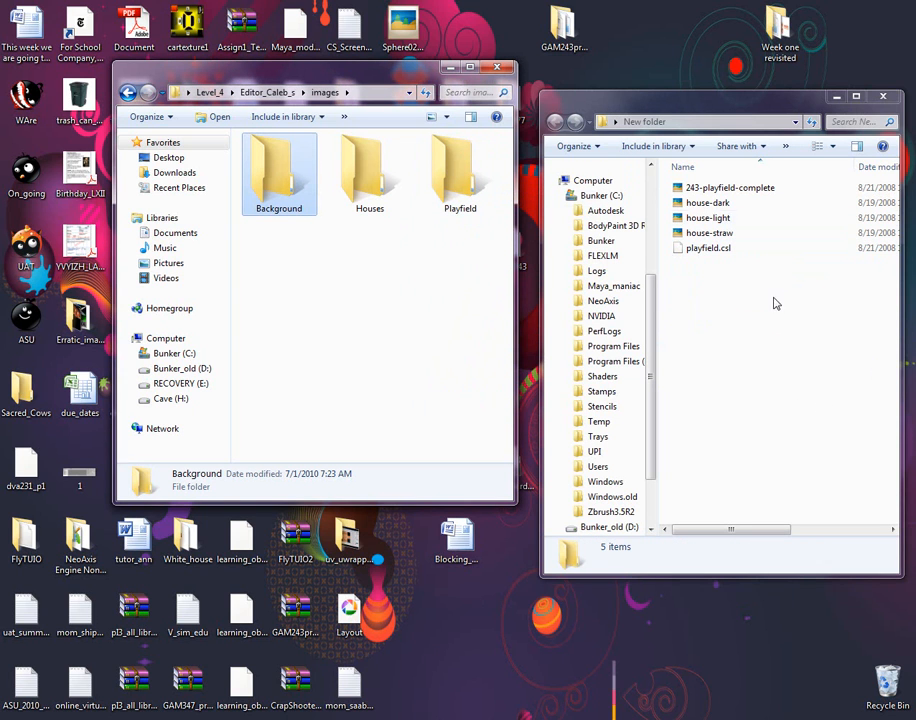
Move the house-dark, house-light and house-straw images from New folder into the Houses folder
click(735, 204)
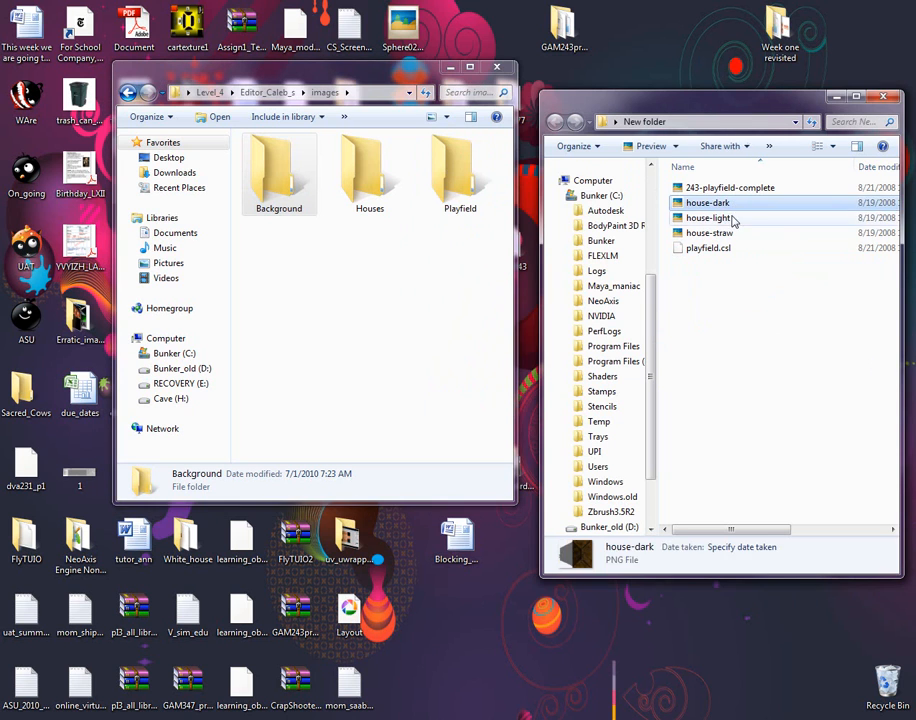
ctrl+click(732, 230)
drag(735, 204, 373, 183)
right_drag(373, 183, 380, 184)
click(405, 205)
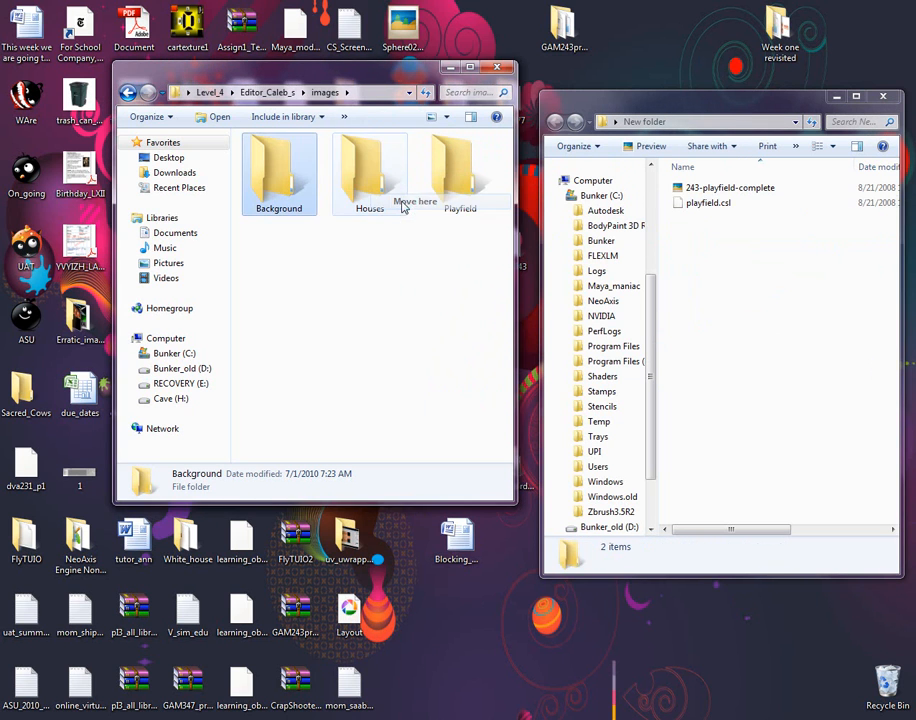
Preview the 243-playfield-complete image, close the preview and move the file into the Background folder
click(740, 189)
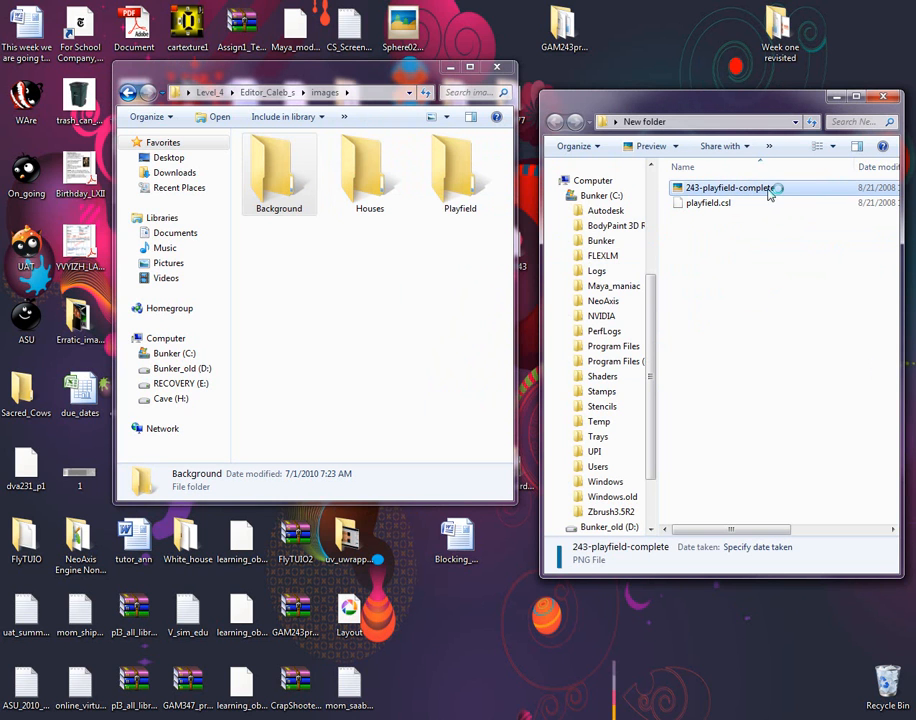
double_click(768, 194)
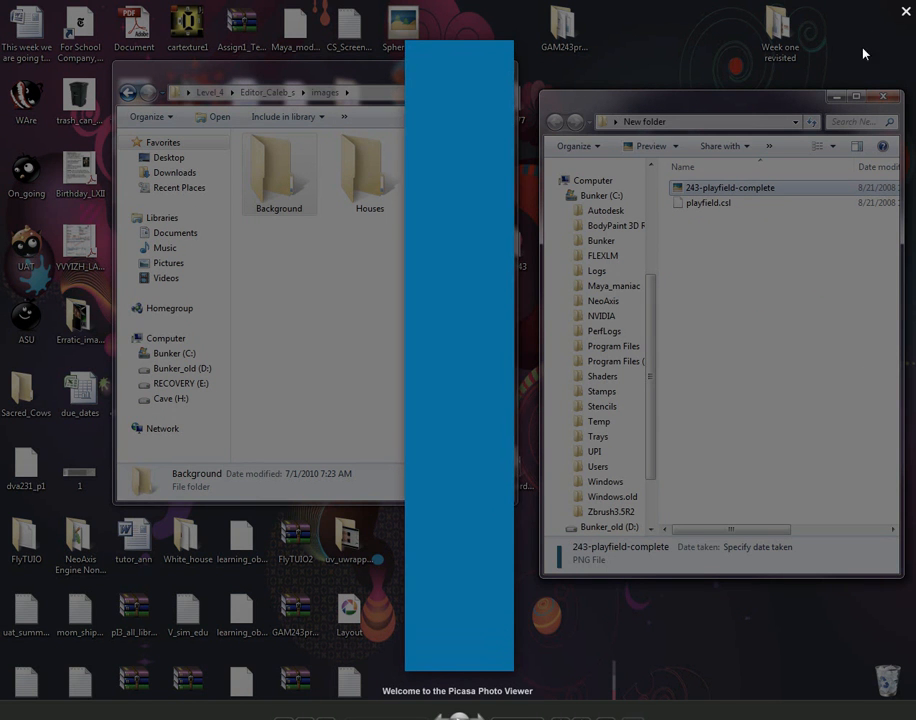
click(902, 12)
drag(720, 188, 278, 197)
right_drag(278, 197, 272, 176)
click(298, 196)
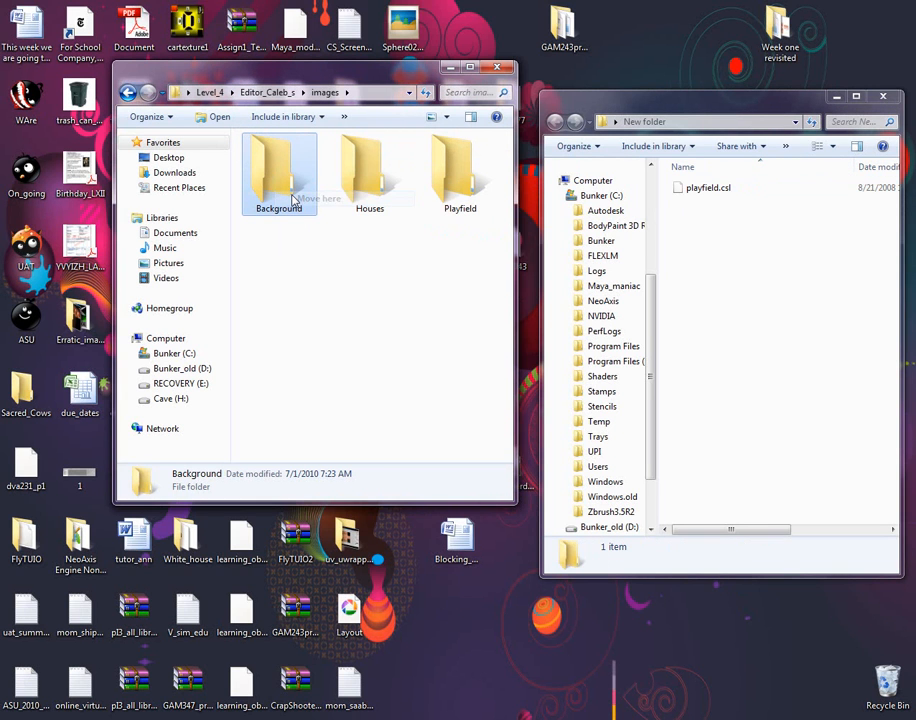
Close the New folder window and launch LevelEditor_07_06 from the folder that contains images
click(128, 92)
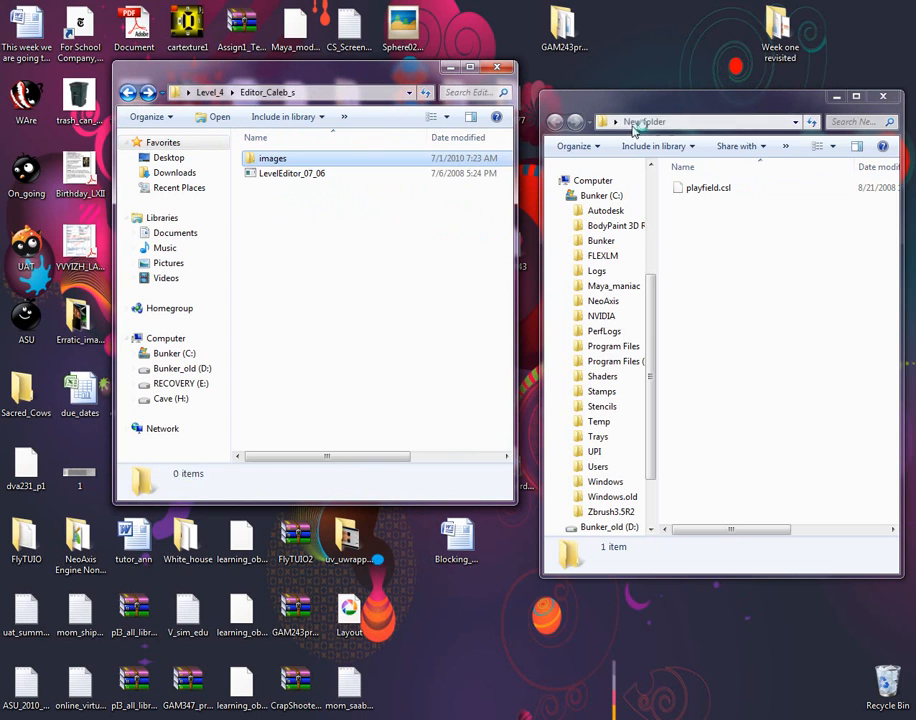
click(883, 96)
click(128, 92)
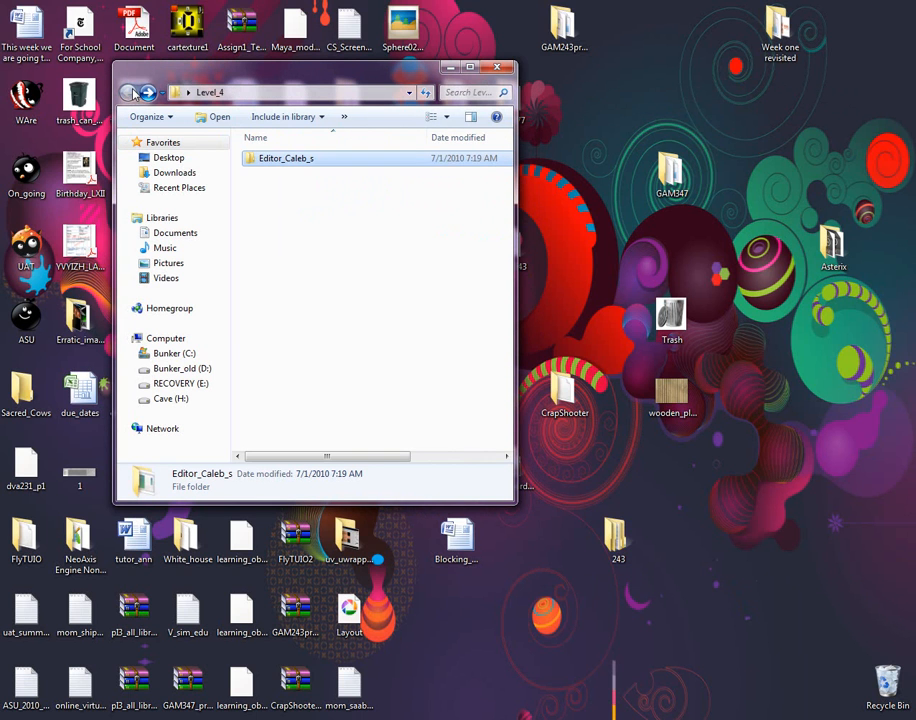
double_click(247, 158)
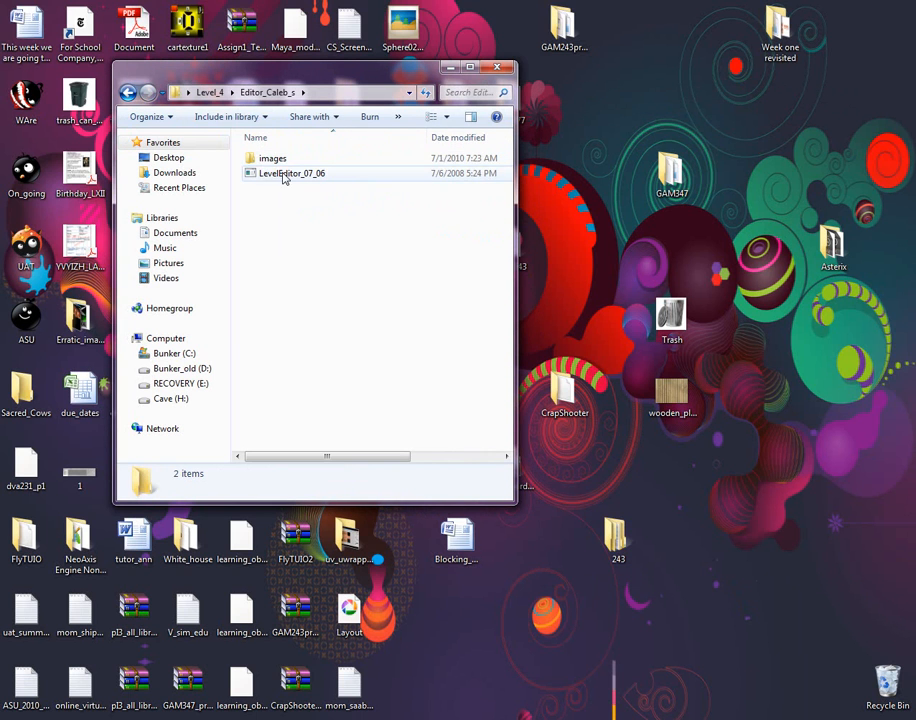
click(290, 177)
double_click(290, 177)
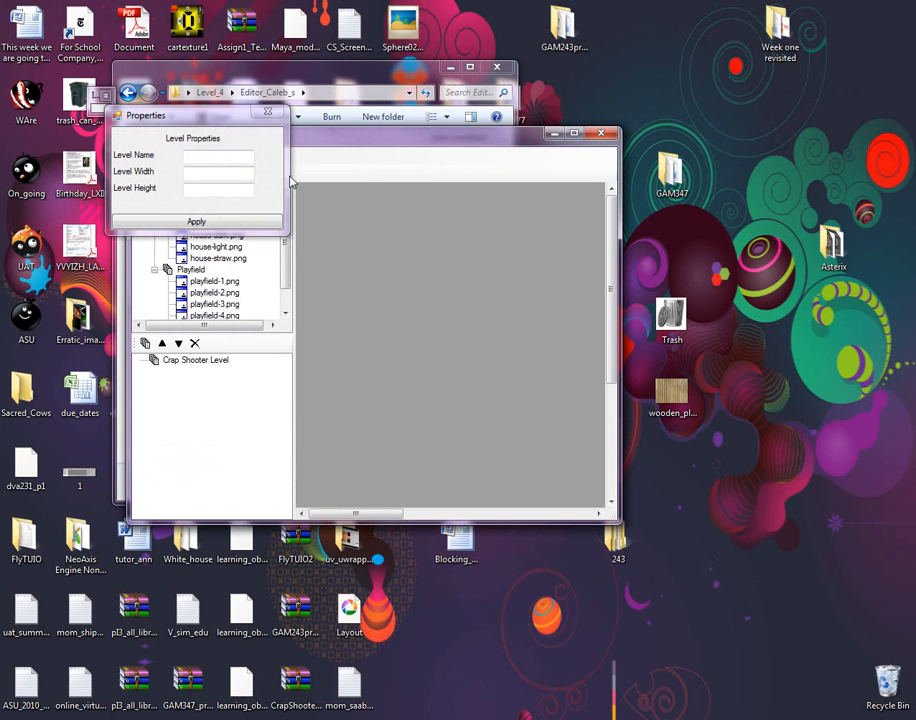
Move the Properties window clear of the level editor and enlarge the editor window to show the full image tree
drag(226, 128, 830, 68)
drag(500, 141, 435, 100)
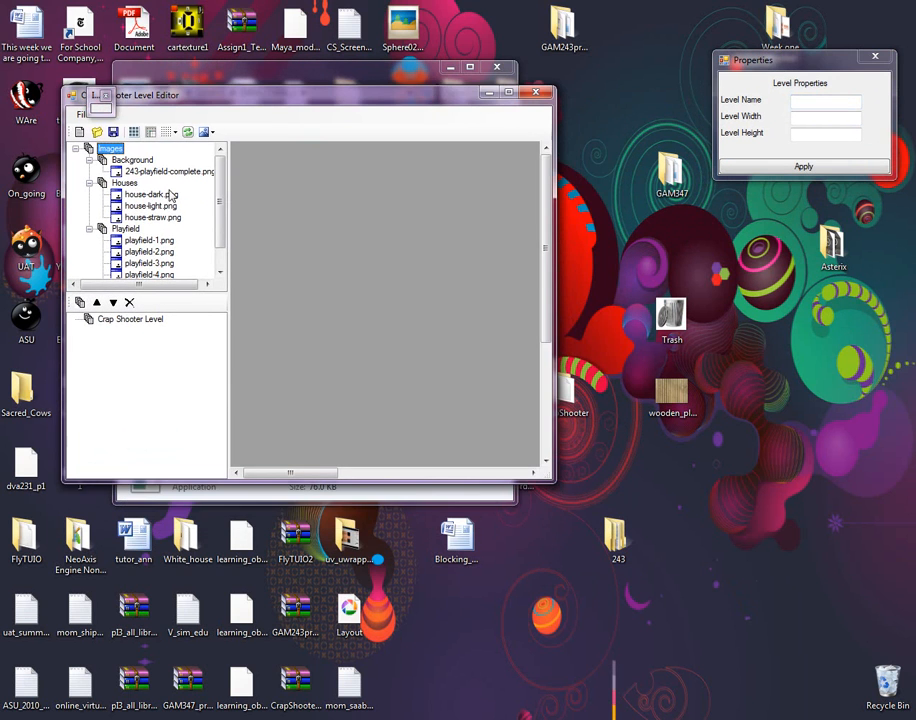
drag(552, 481, 766, 667)
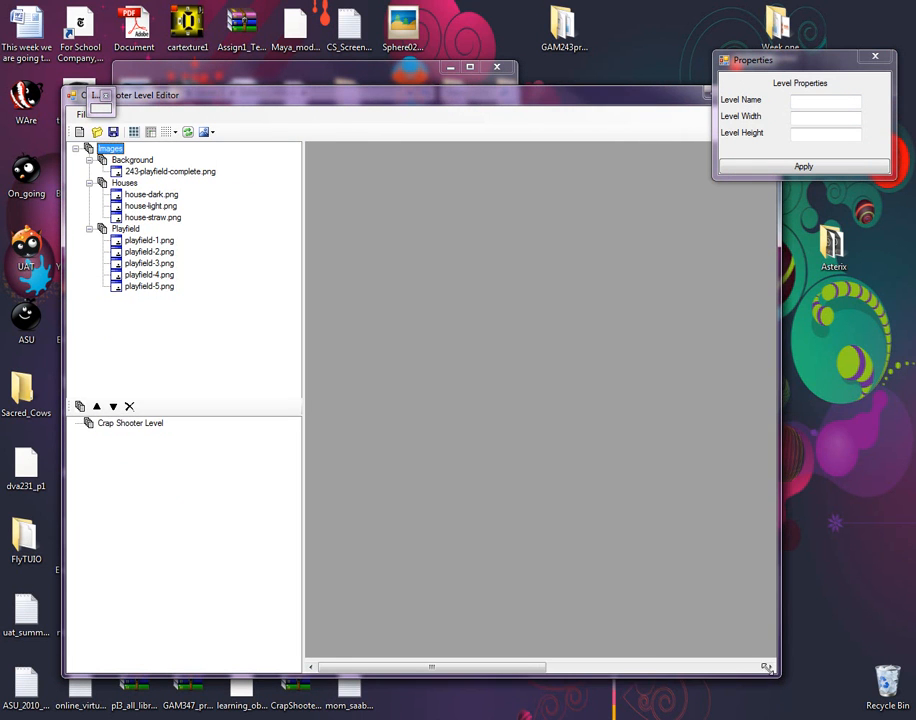
Preview house-dark.png and go through playfield-1.png to playfield-5.png in the image tree
double_click(149, 194)
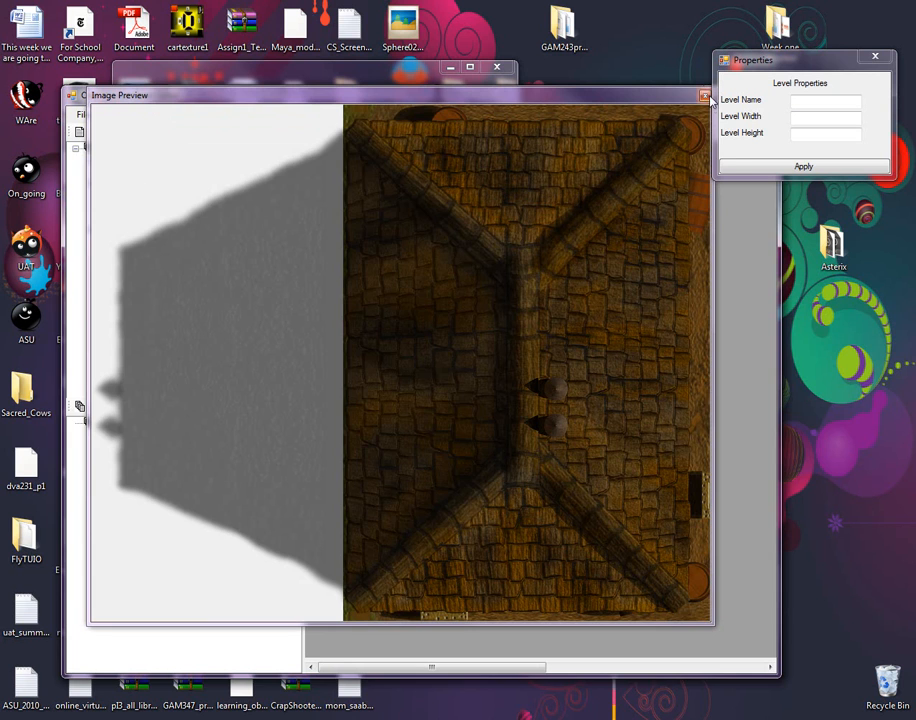
click(704, 95)
click(149, 240)
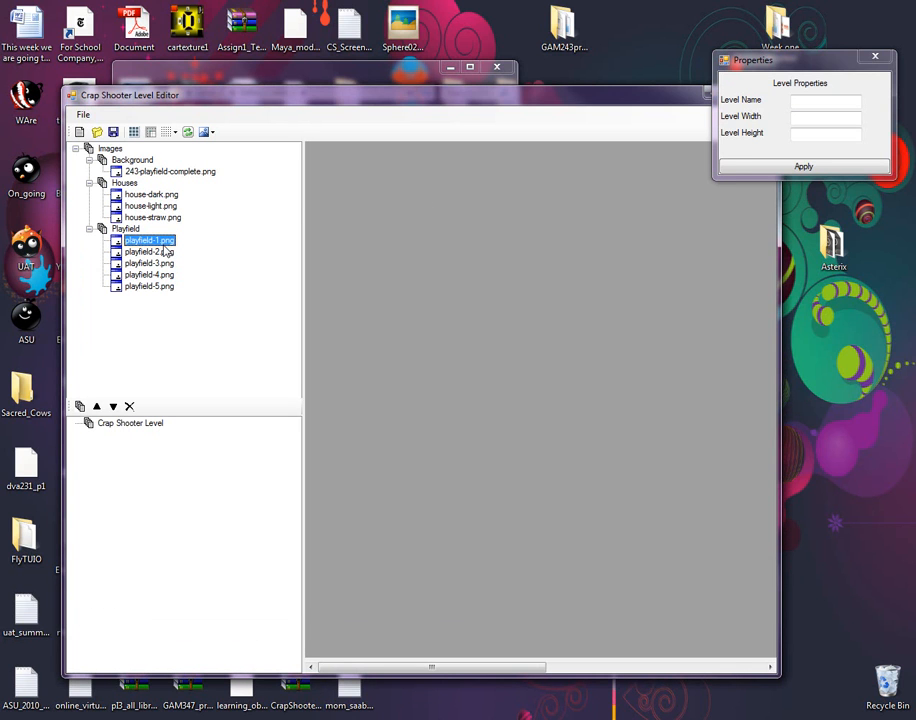
drag(605, 97, 567, 87)
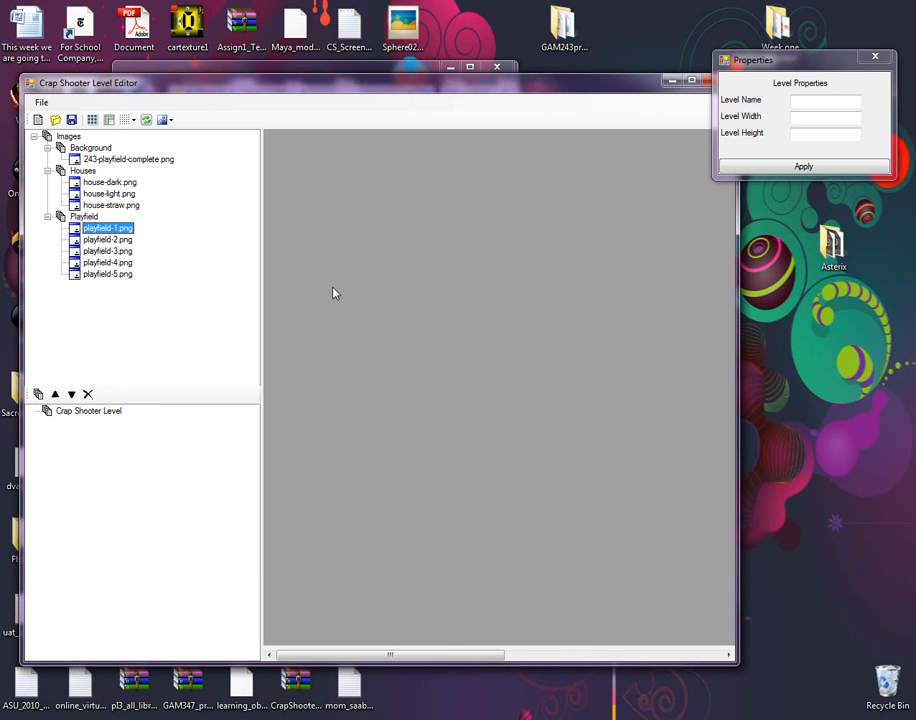
click(105, 240)
click(105, 251)
click(105, 262)
click(102, 275)
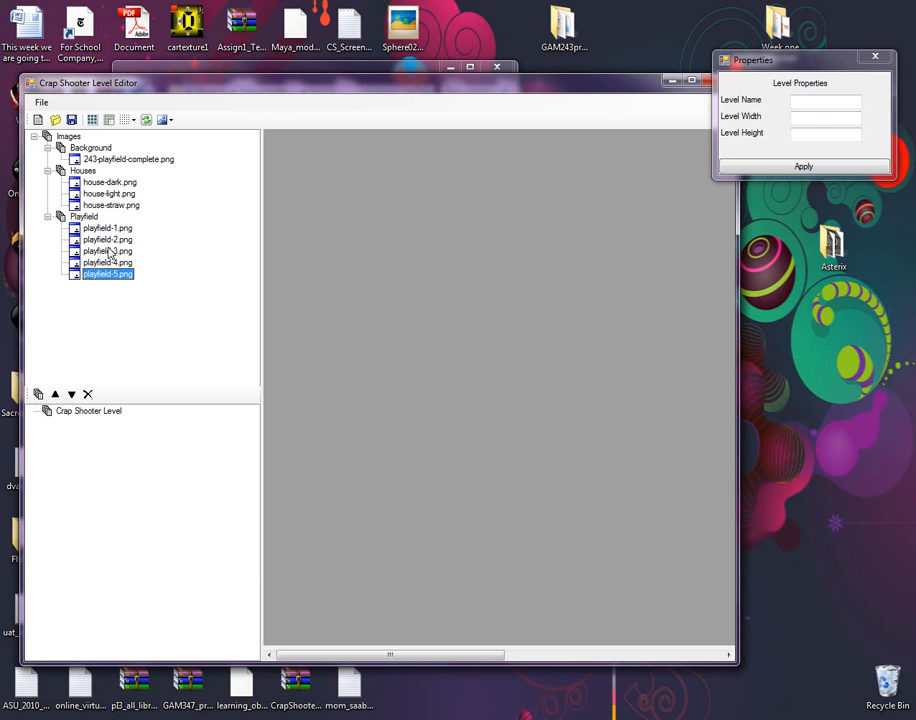
Move the Properties window out of the way, open the Calculator and multiply 12 by 1280
drag(784, 65, 915, 172)
click(18, 712)
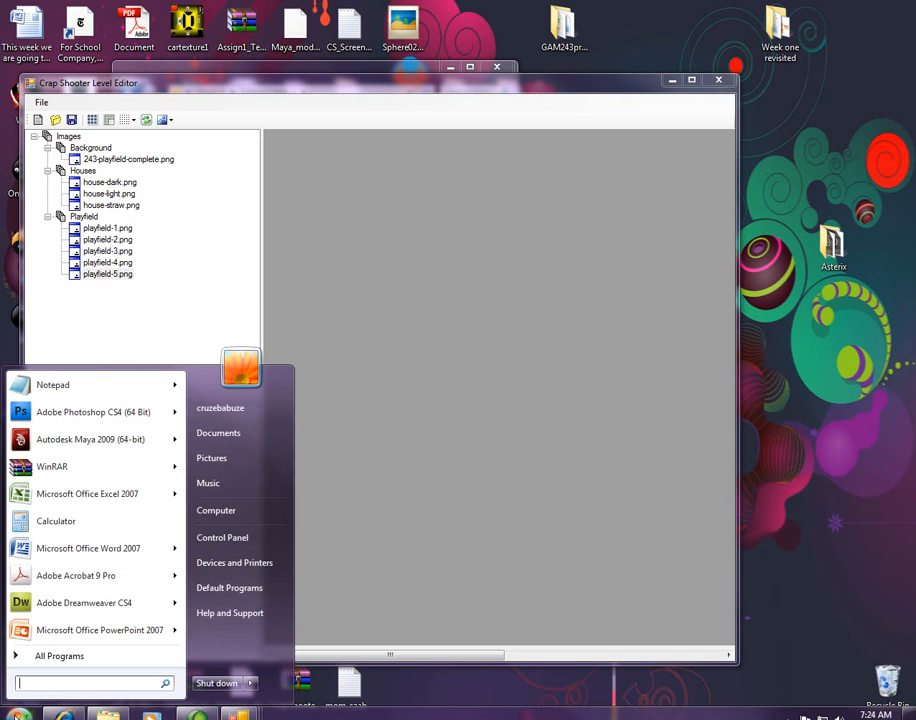
click(72, 521)
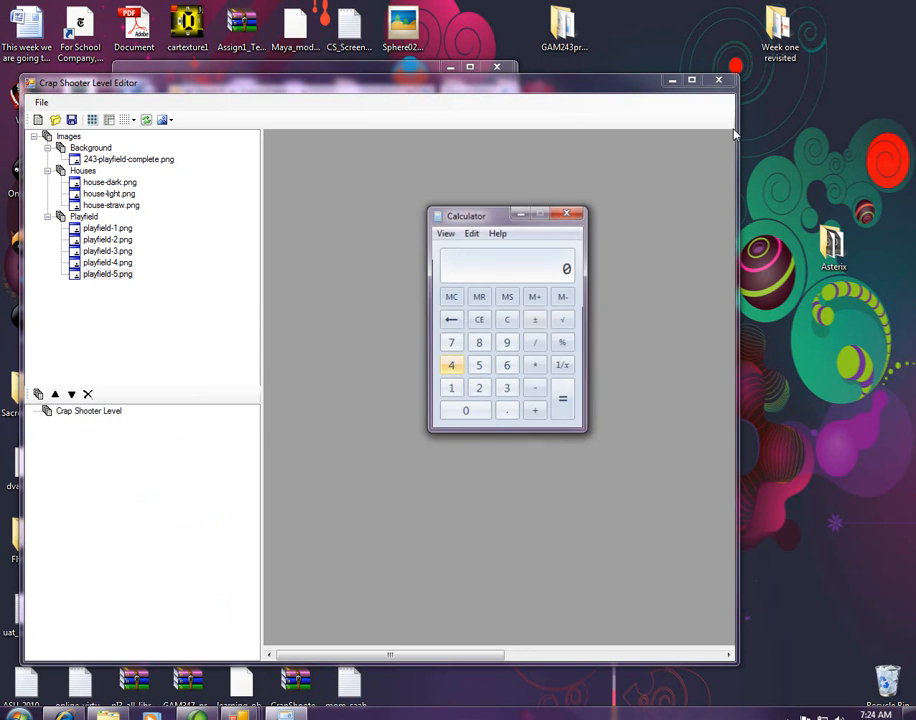
click(458, 391)
click(479, 389)
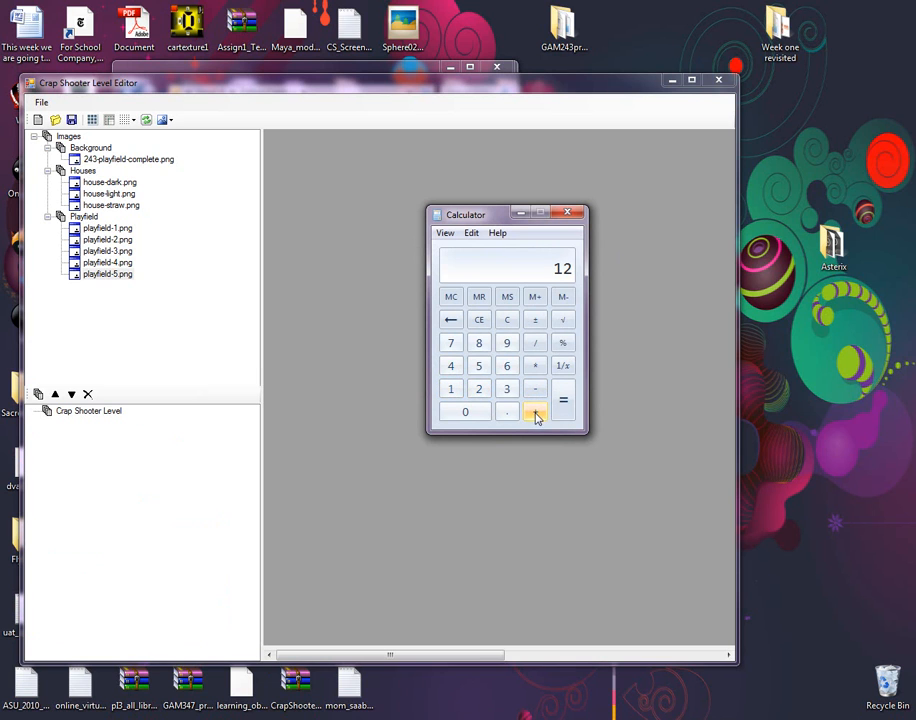
click(535, 366)
click(458, 391)
click(479, 389)
click(479, 343)
click(465, 412)
click(560, 410)
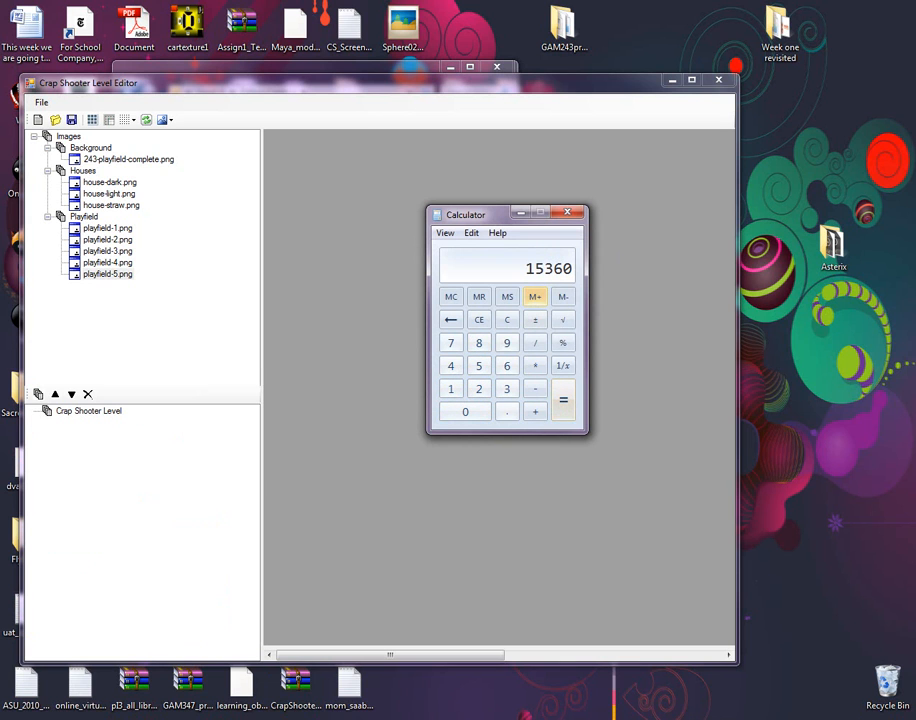
Show the properties of Crap Shooter Level and arrange the Calculator and Properties windows so both are readable
drag(915, 200, 304, 242)
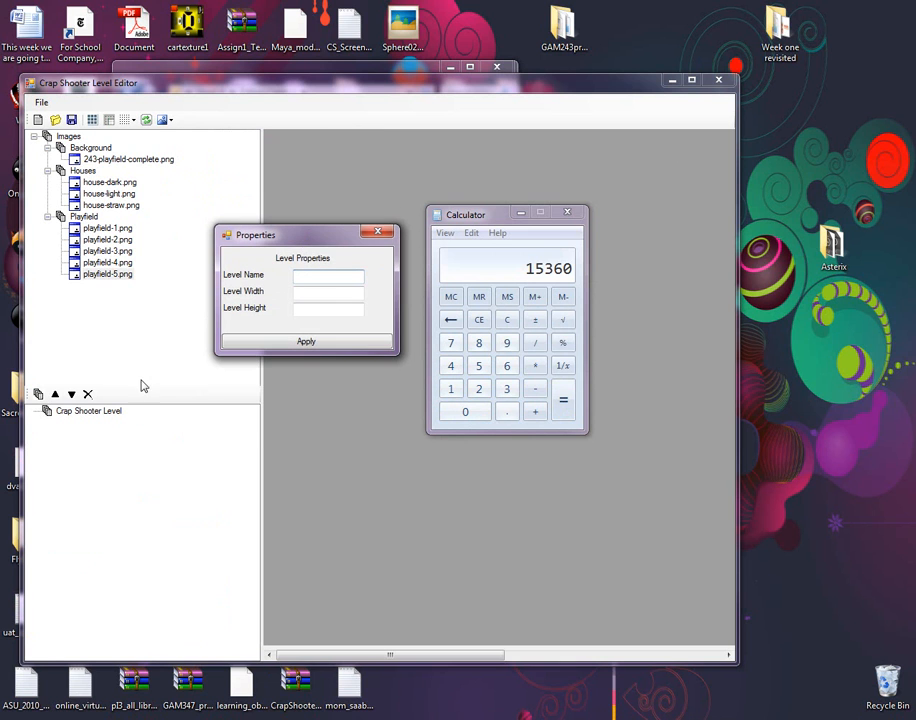
click(82, 413)
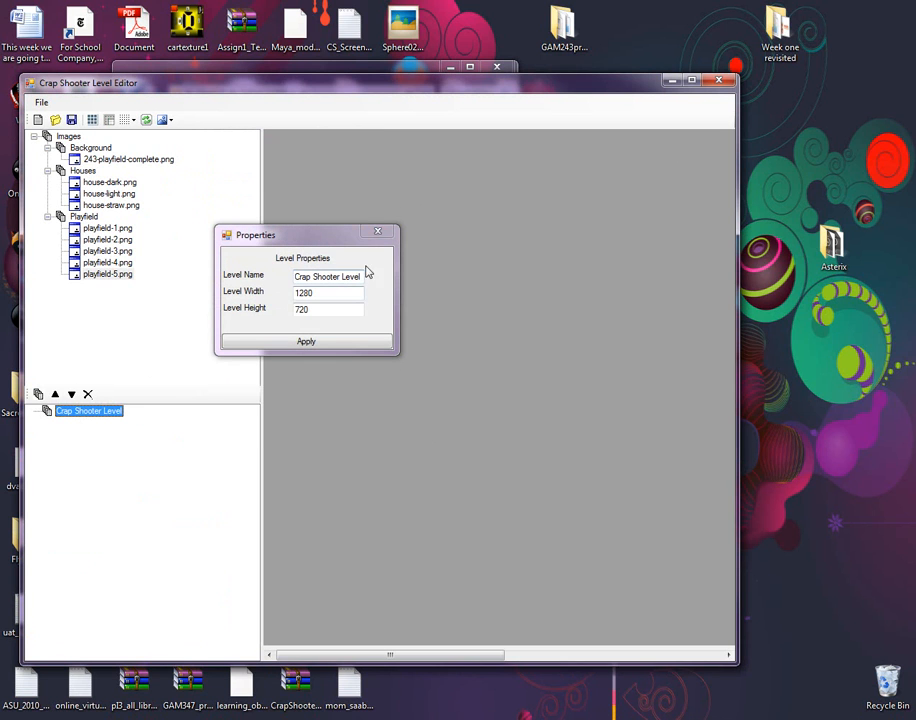
drag(324, 240, 675, 313)
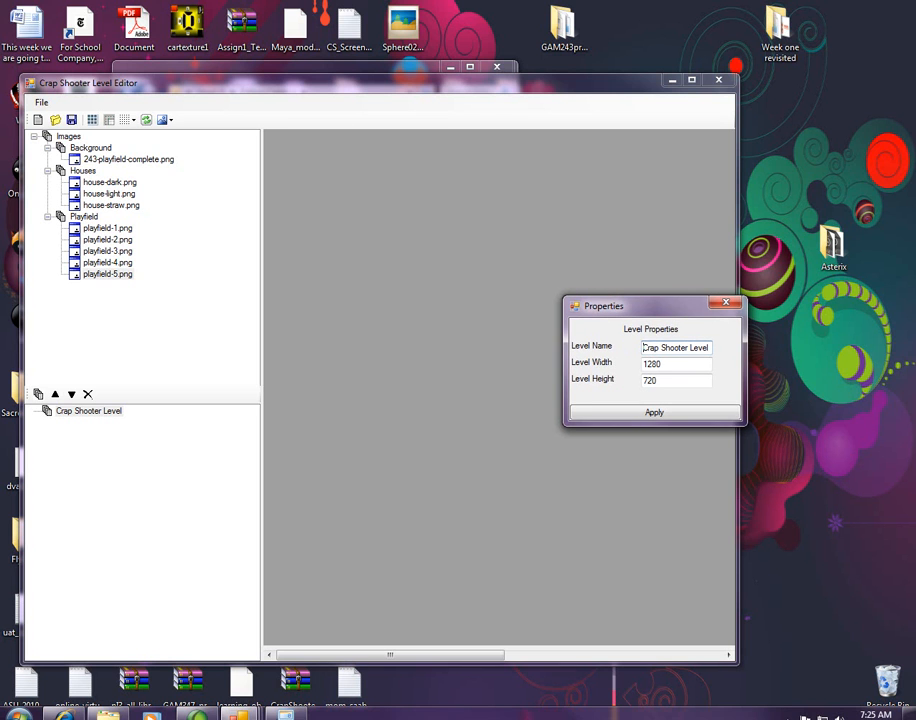
click(286, 713)
drag(476, 212, 787, 13)
Change the level name to GAM 243 Level in the level properties
drag(671, 309, 488, 372)
text(GAM 3)
text(4)
key(BackSpace)
key(BackSpace)
key(BackSpace)
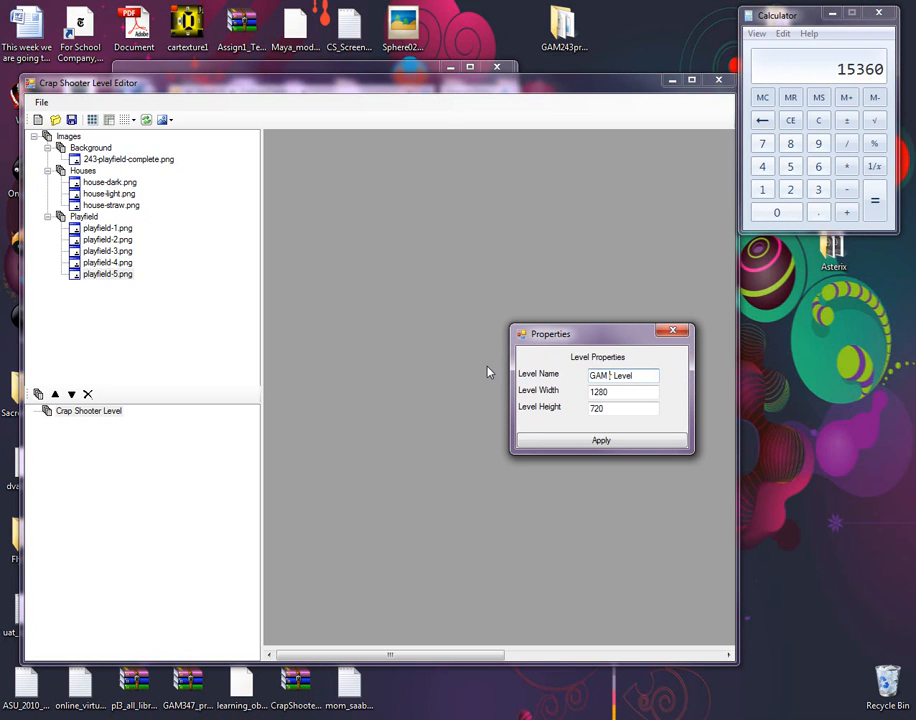
text(24r)
key(BackSpace)
text(3)
key(Delete)
Set the level width to 15360 and apply the level properties
drag(617, 391, 566, 397)
text(1)
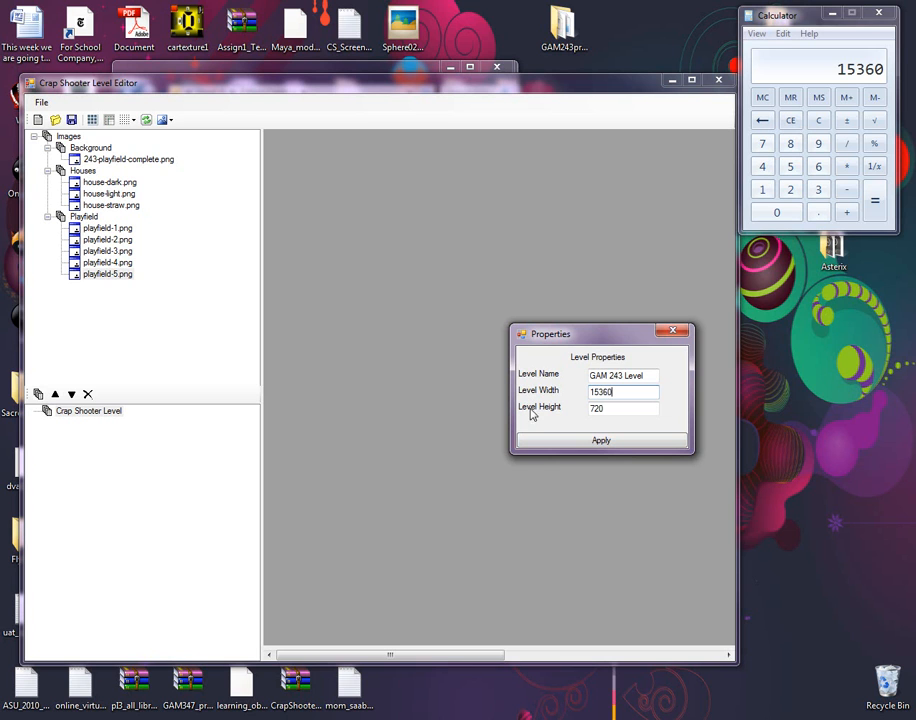
click(619, 409)
click(121, 413)
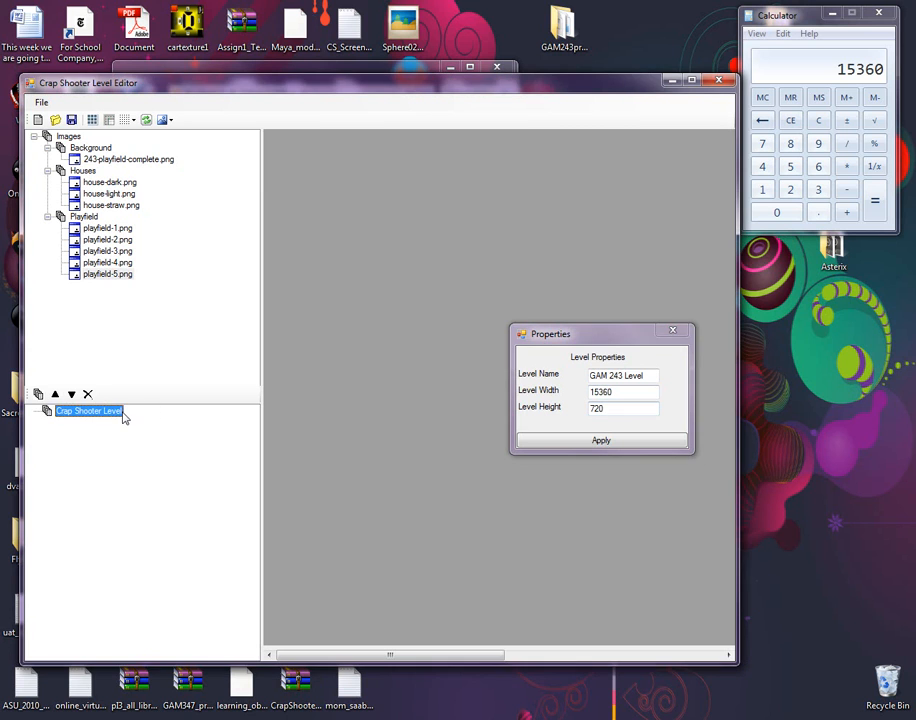
click(620, 442)
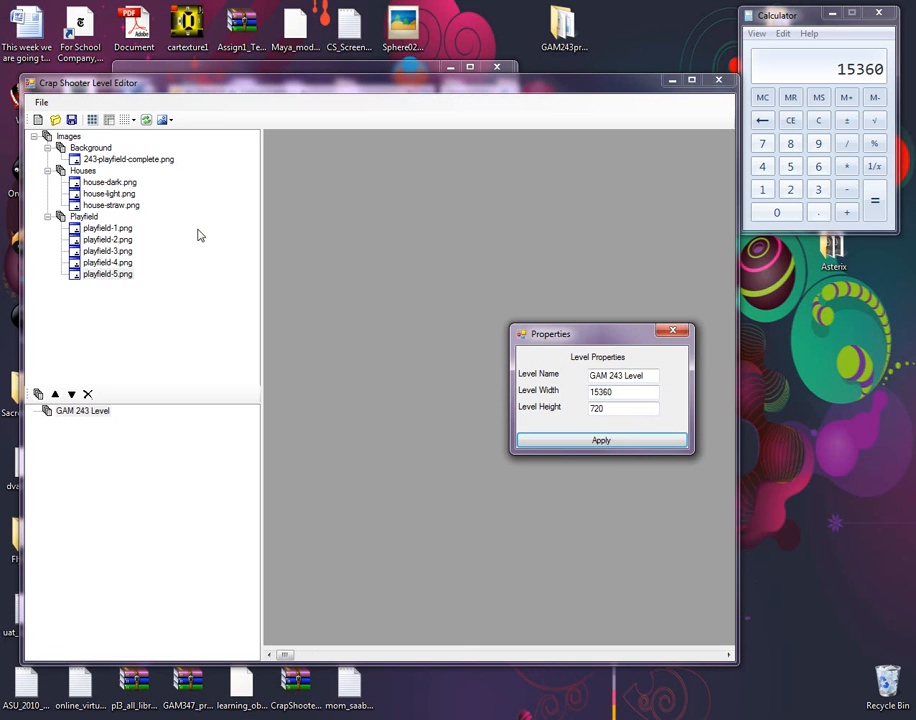
Save the level as your_name_gam23 in the editor's folder inside Level_4 on the Desktop
click(71, 119)
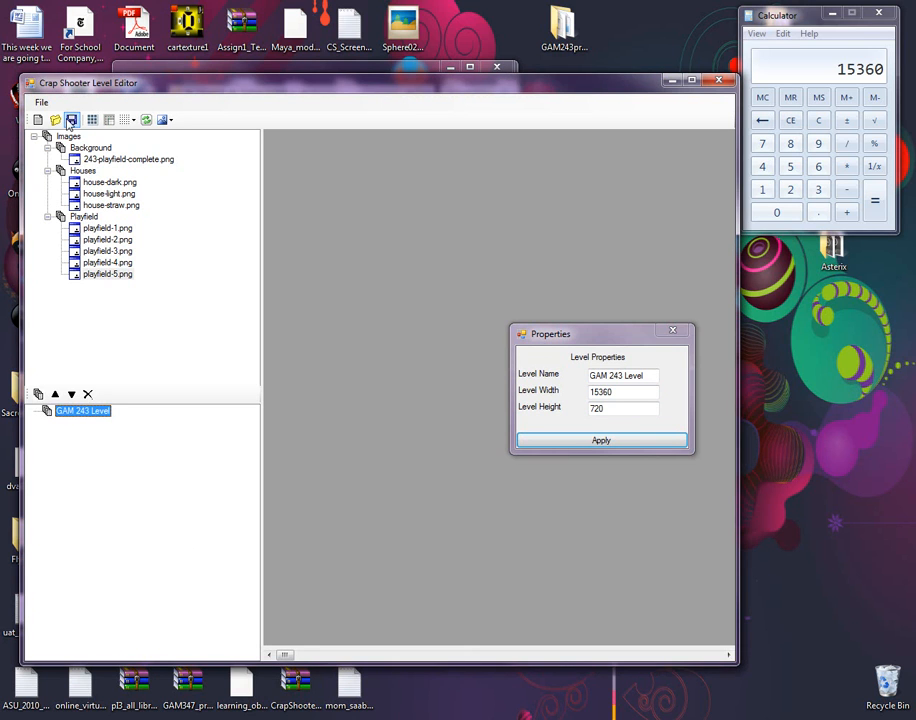
click(71, 119)
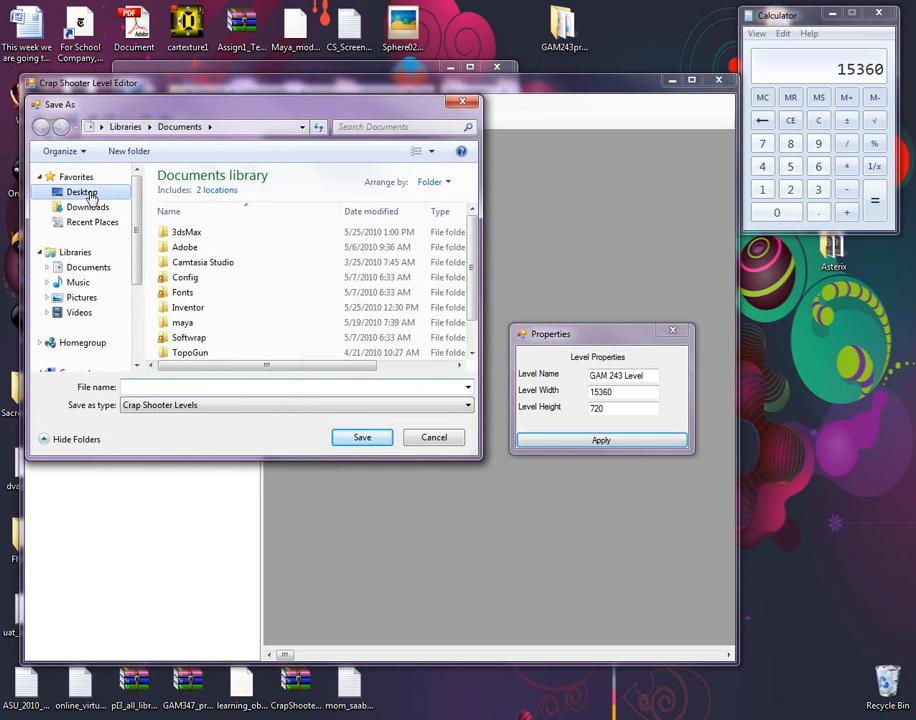
click(82, 192)
drag(472, 186, 453, 272)
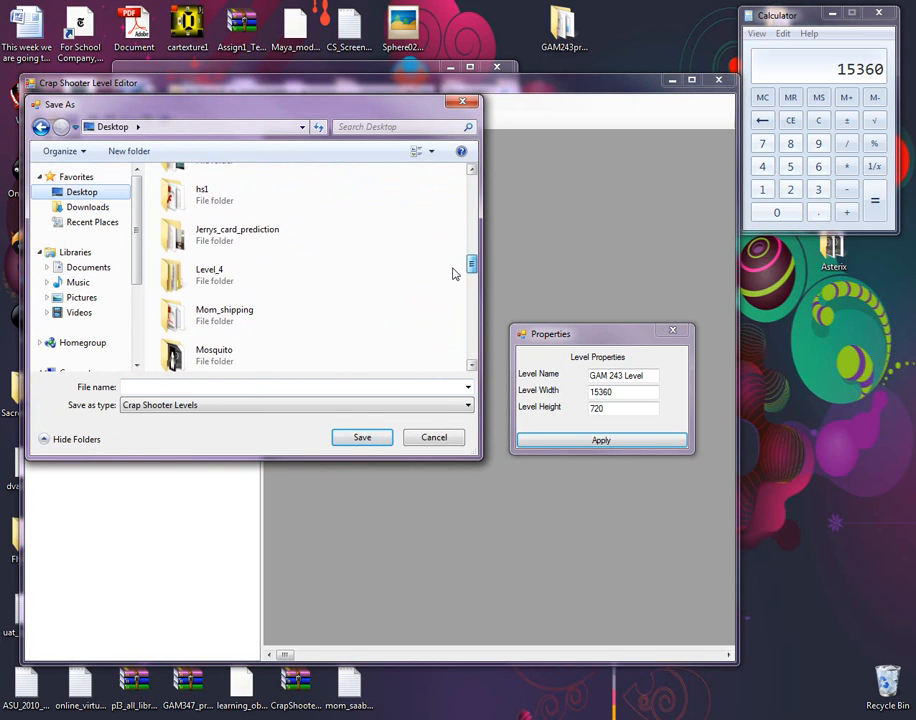
double_click(204, 272)
double_click(198, 196)
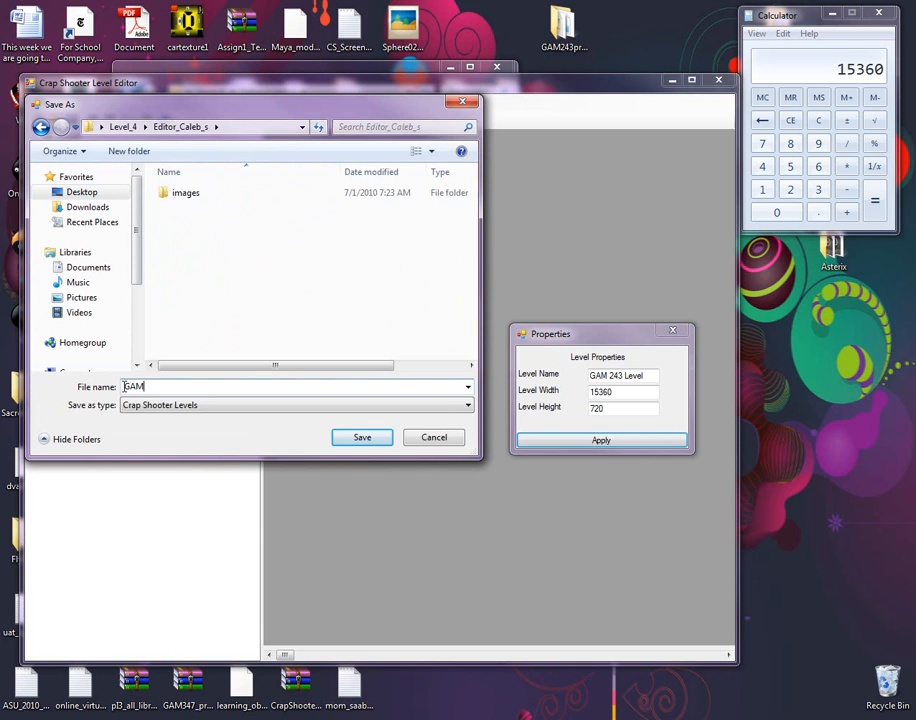
click(125, 387)
text(your_name_gam23)
click(368, 438)
Move the Properties window off the canvas and narrow the image and layer tree area to widen the level canvas
drag(577, 341, 706, 370)
drag(288, 655, 424, 396)
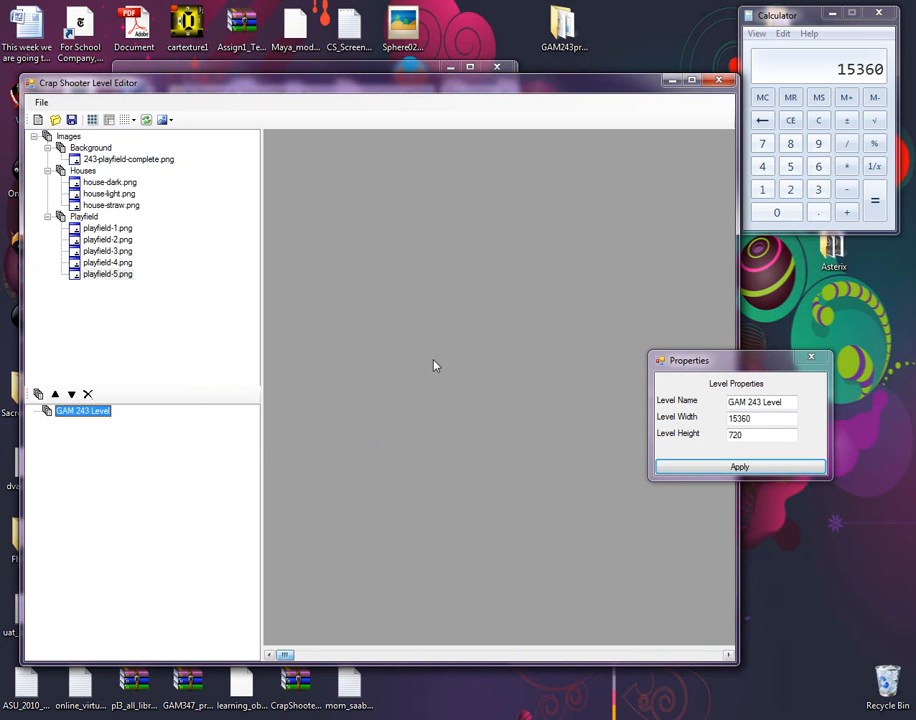
drag(260, 311, 195, 307)
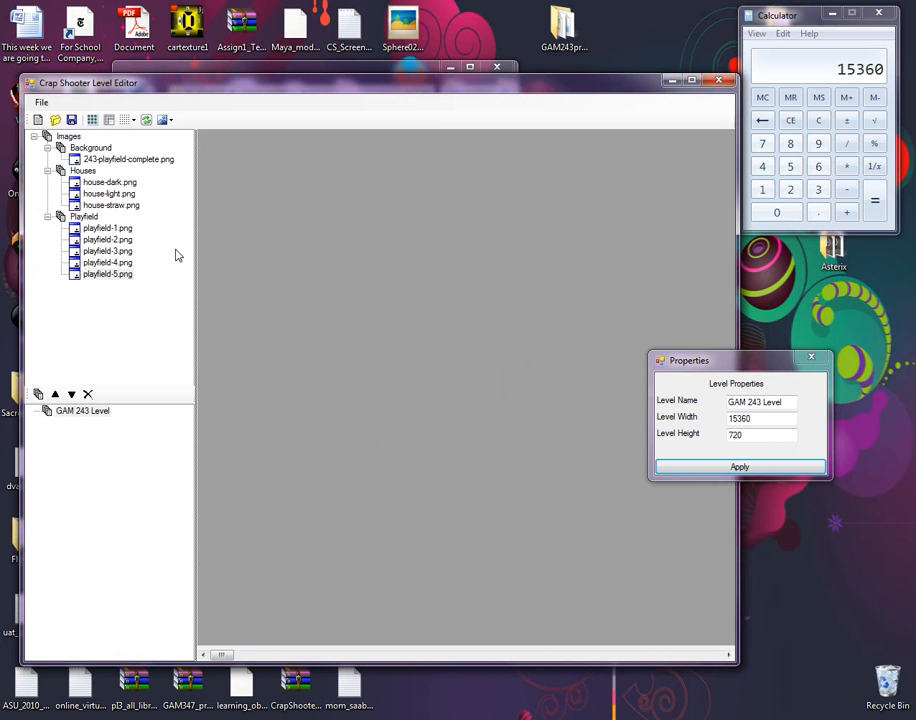
Add three layers under GAM 243 Level
click(70, 412)
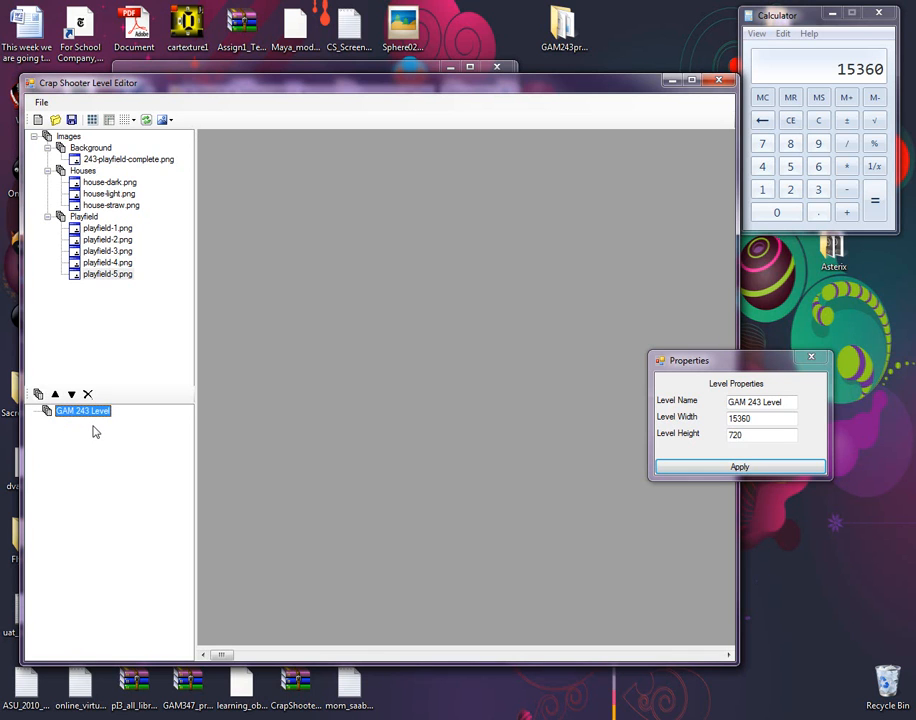
click(38, 394)
click(39, 394)
click(39, 394)
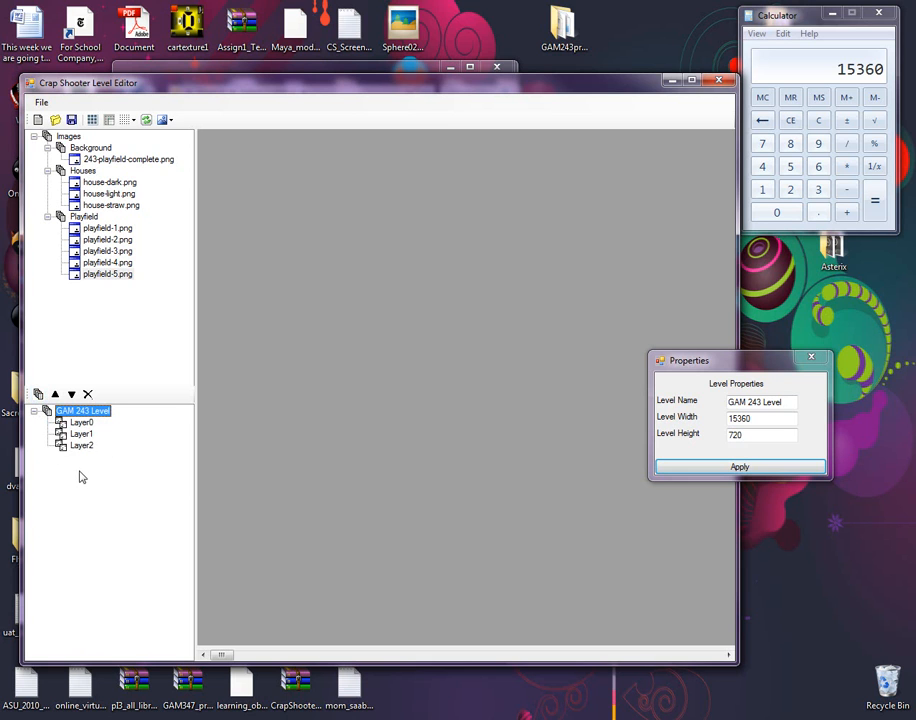
Rename Layer0 to Background and apply the change
click(81, 422)
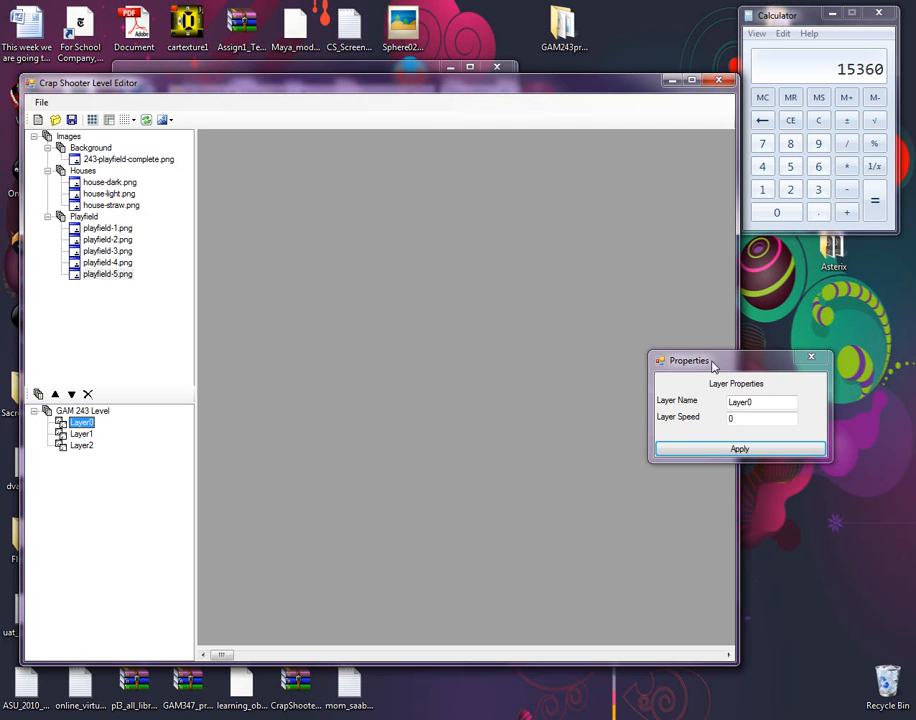
double_click(759, 402)
text(Background)
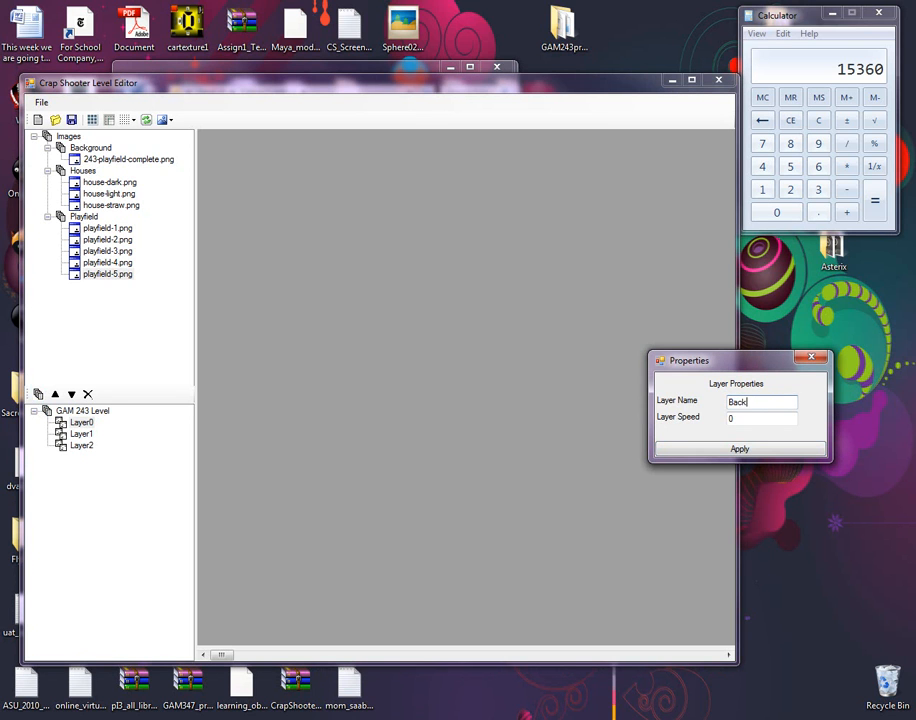
click(697, 450)
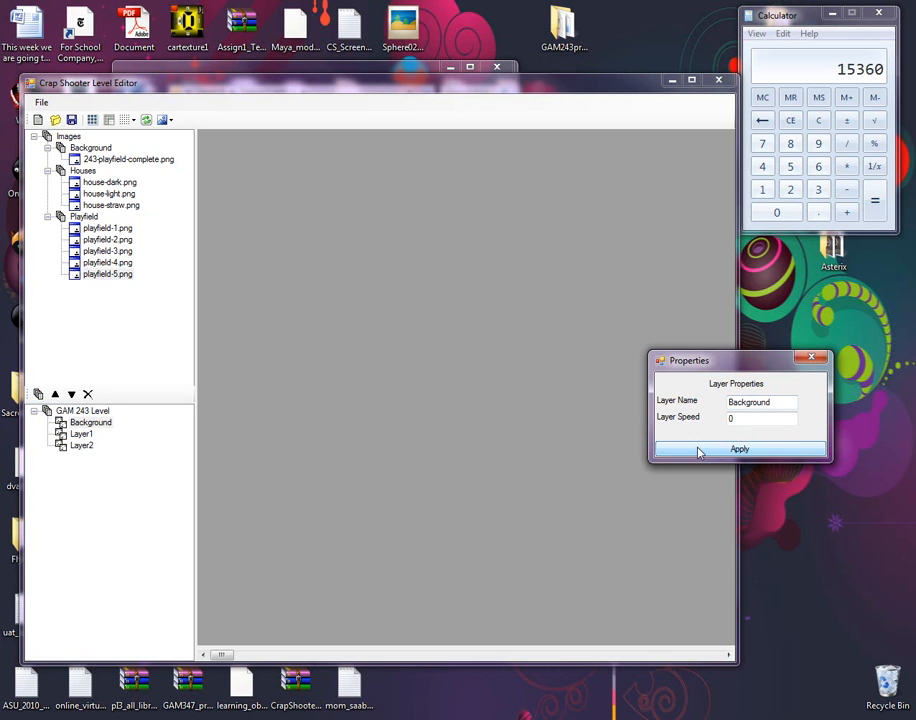
Rename Layer1 to Playfield and apply the change
click(81, 434)
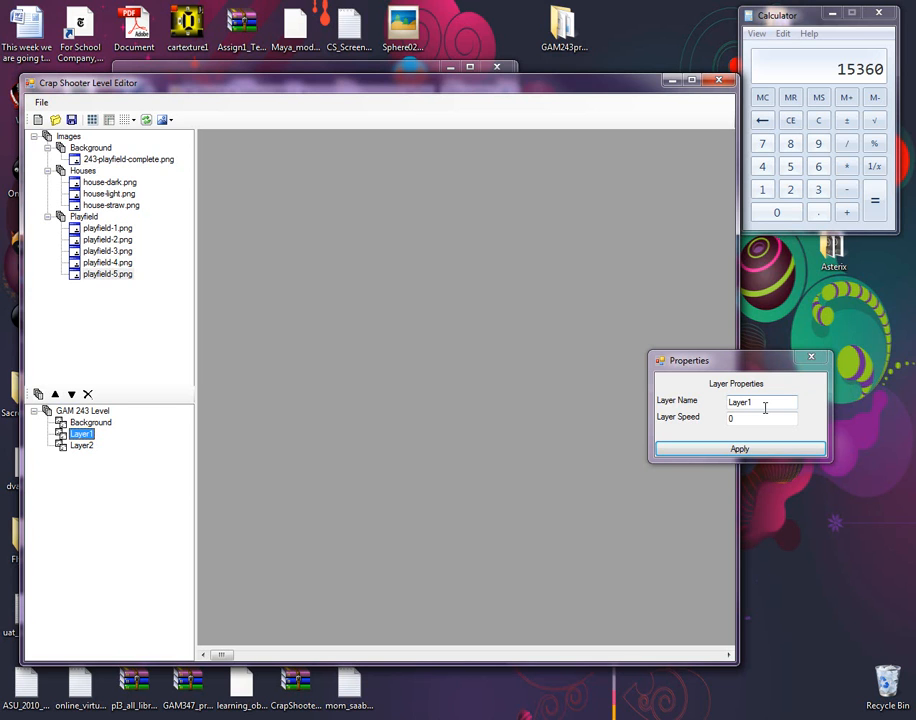
drag(779, 404, 673, 405)
text(Playfield)
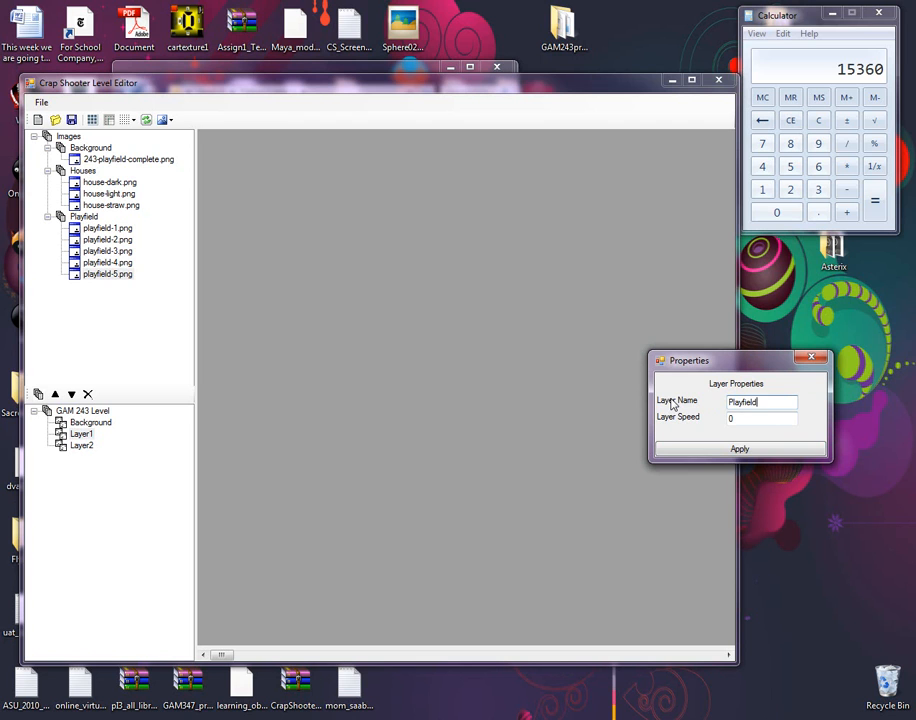
click(695, 450)
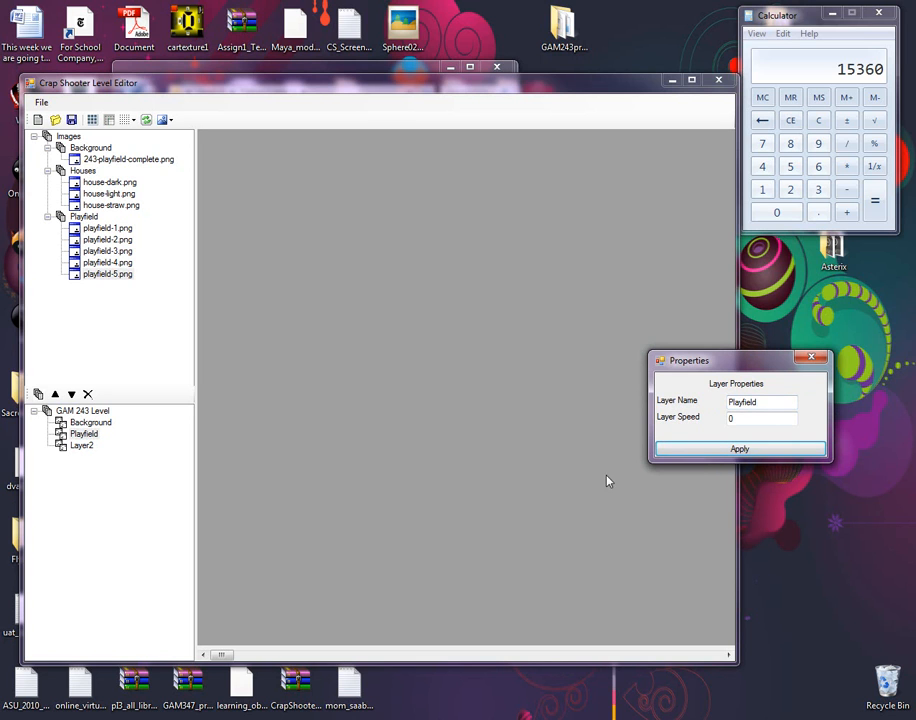
Rename Layer2 to Houses, apply the change and close the Properties window
click(84, 445)
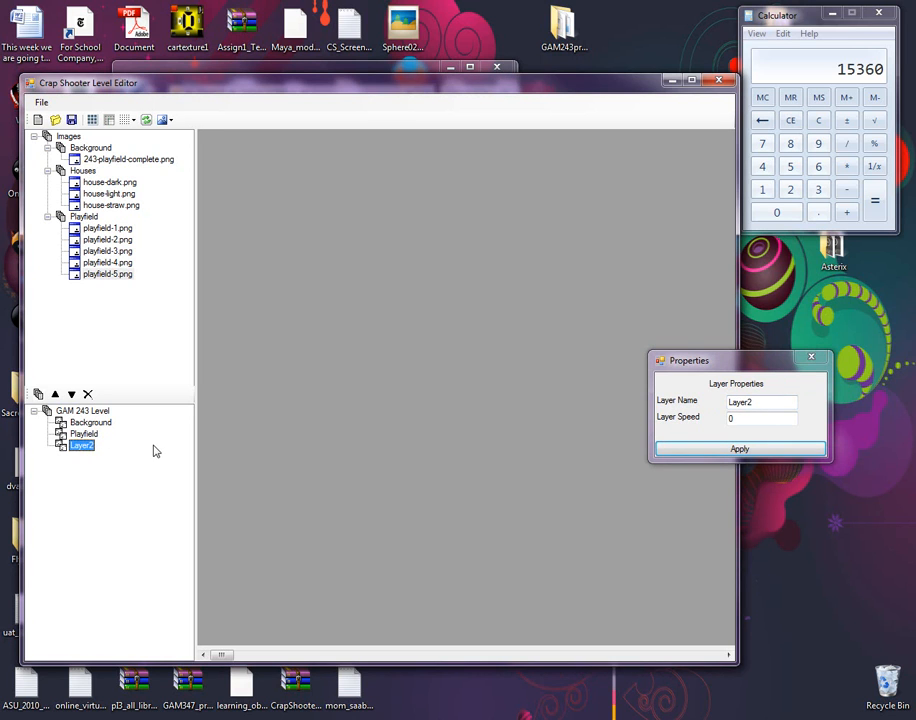
double_click(761, 402)
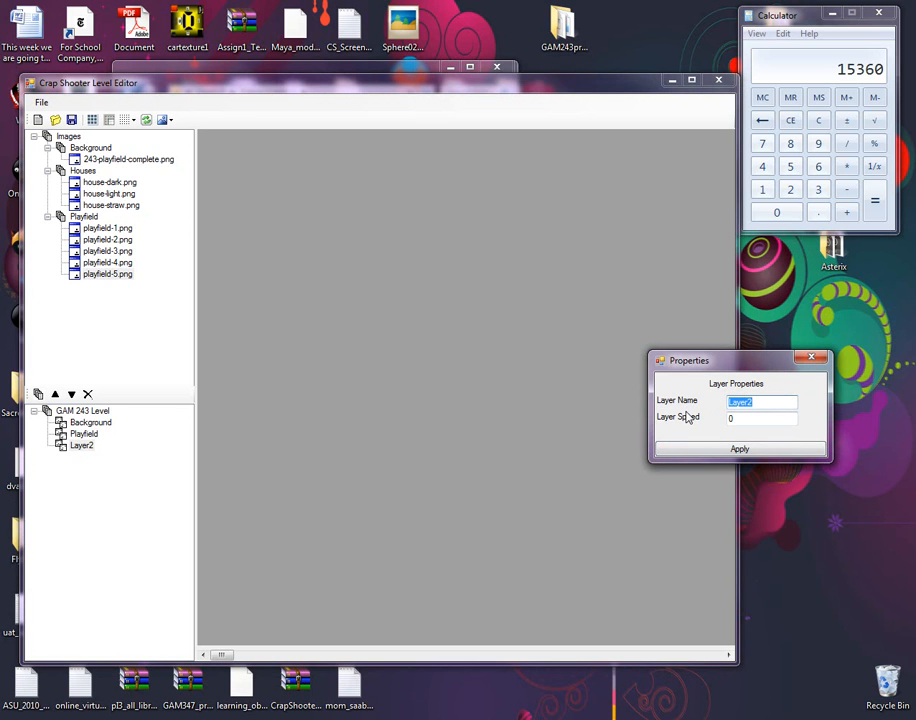
text(Houses)
click(740, 452)
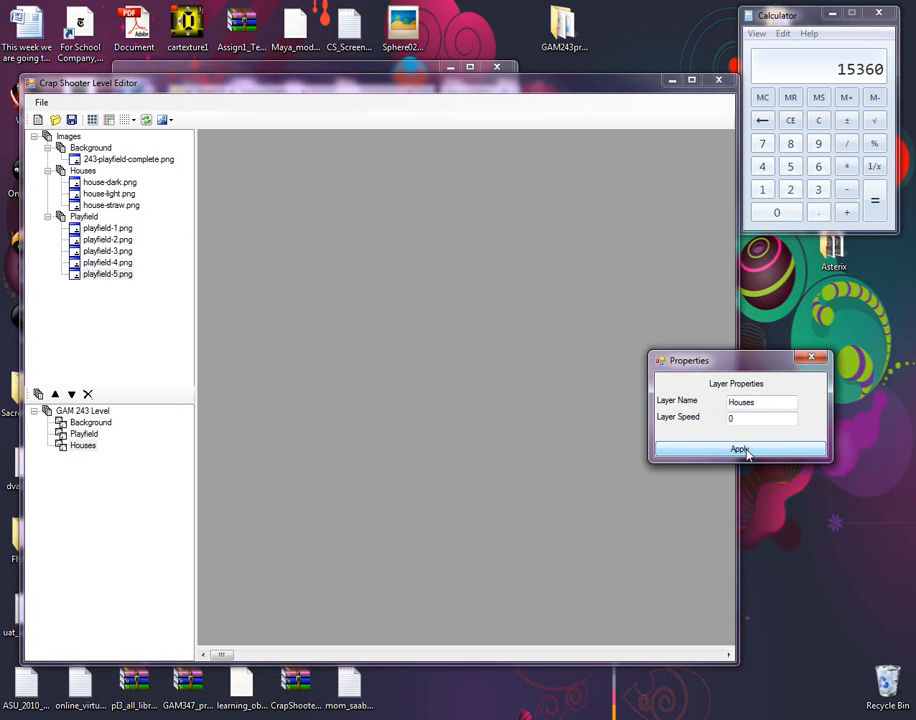
click(812, 358)
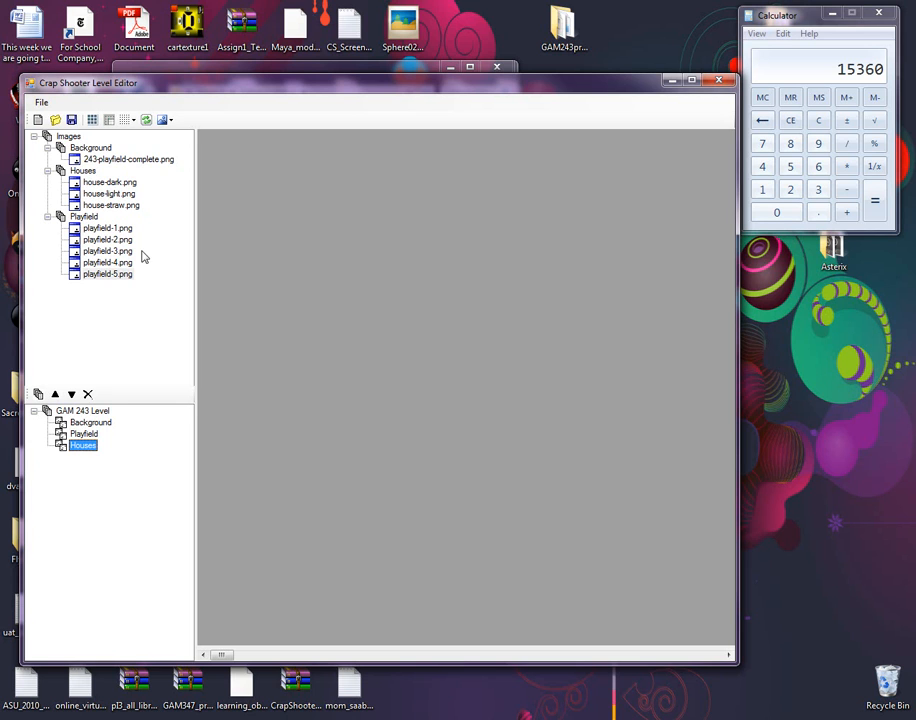
Add the image 243-playfield-complete.png to the Background layer
click(120, 161)
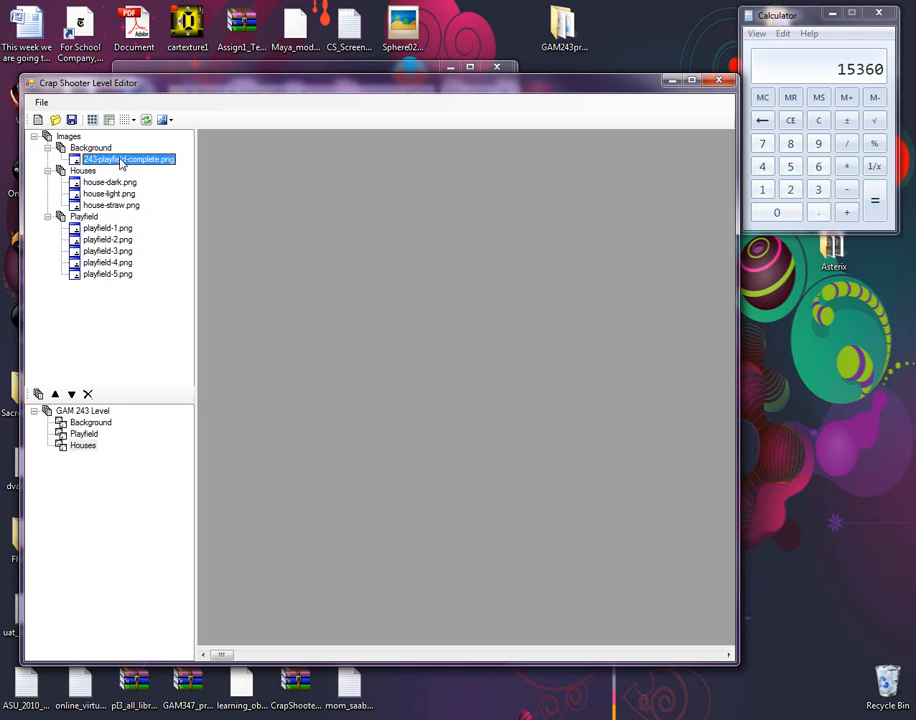
mouse_move(272, 718)
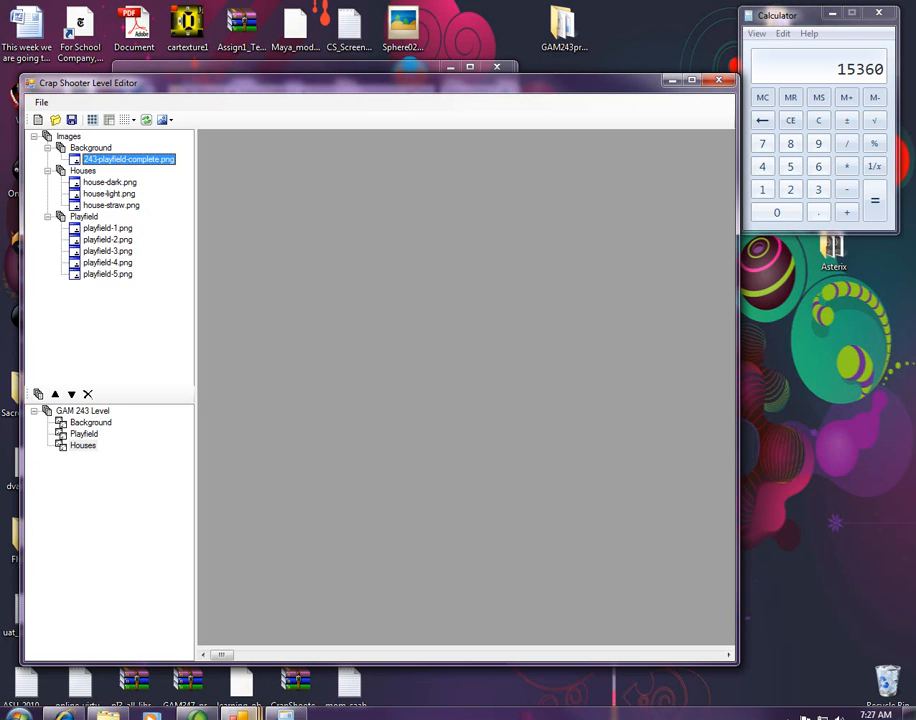
drag(452, 88, 476, 89)
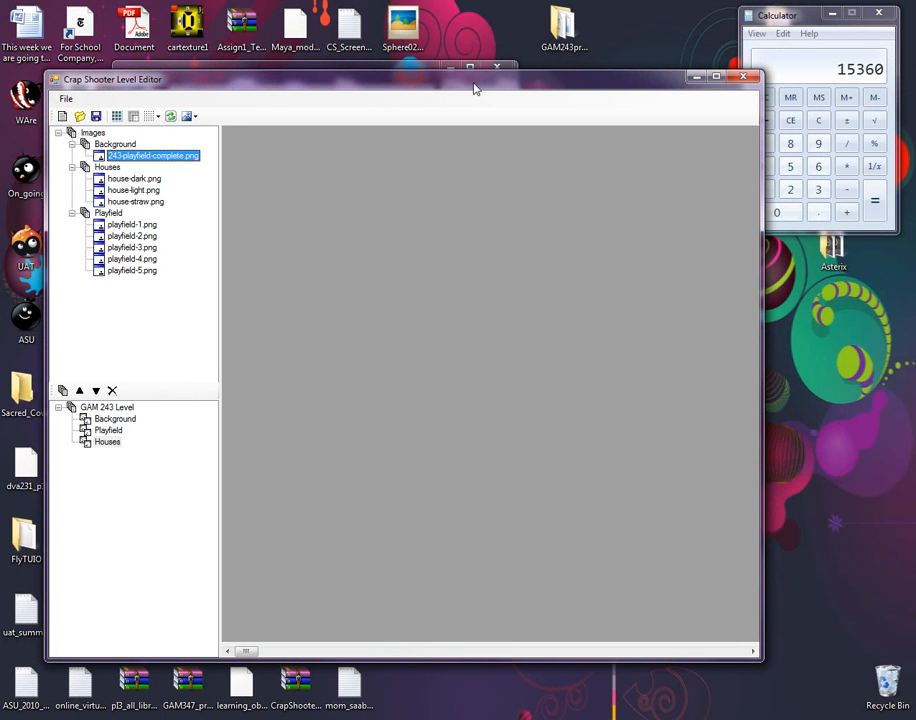
right_click(166, 159)
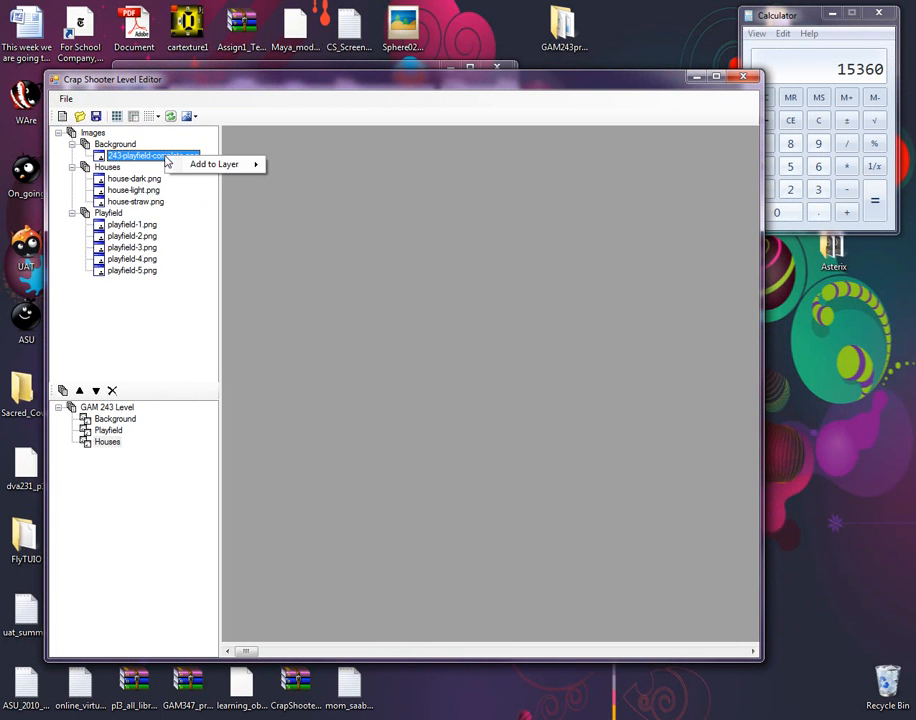
mouse_move(204, 165)
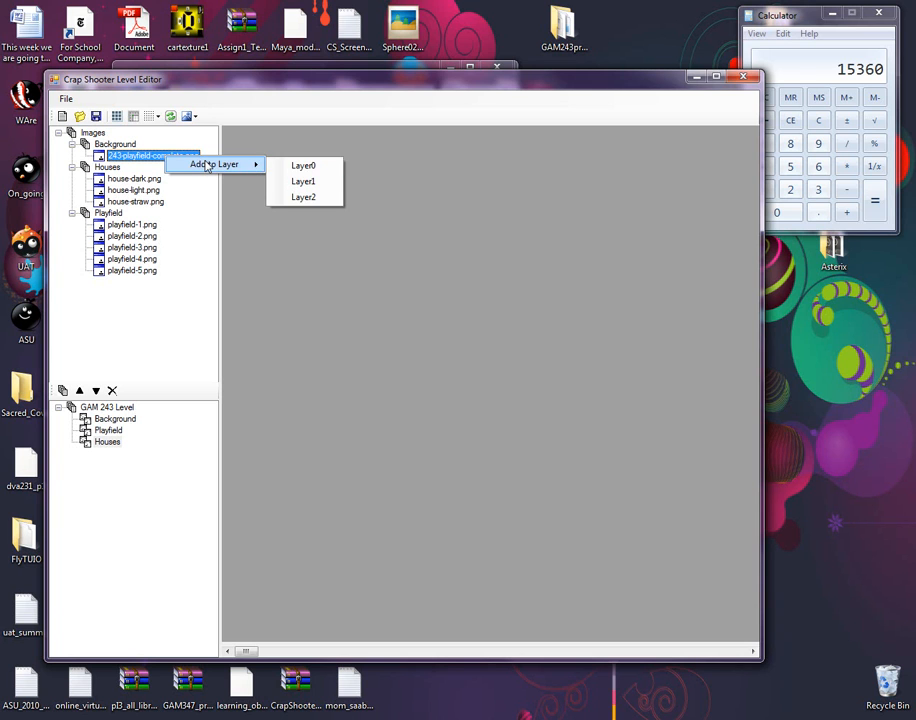
click(172, 117)
right_click(174, 160)
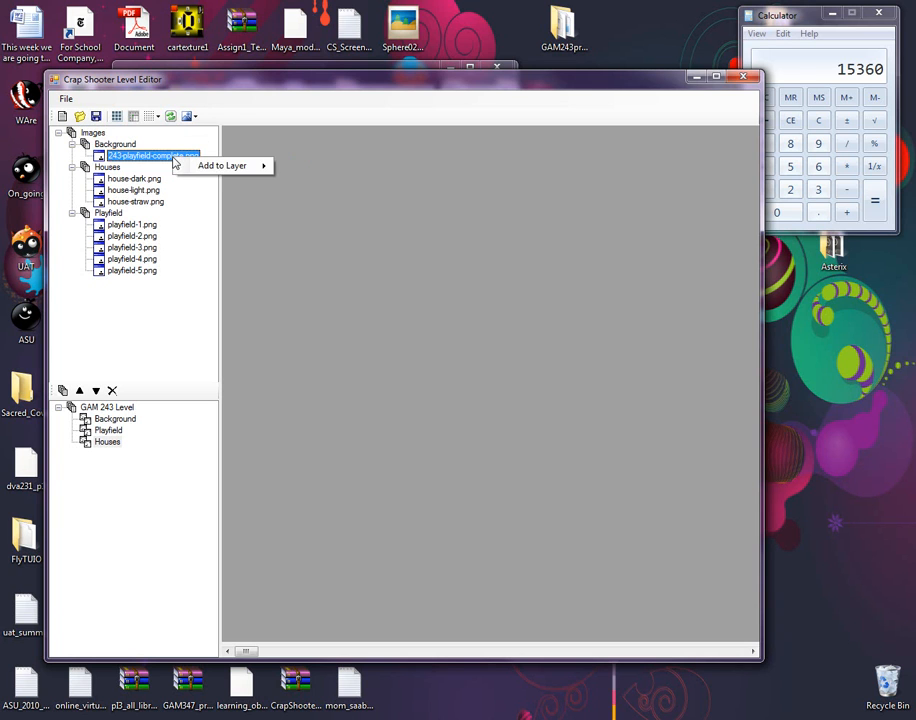
mouse_move(222, 166)
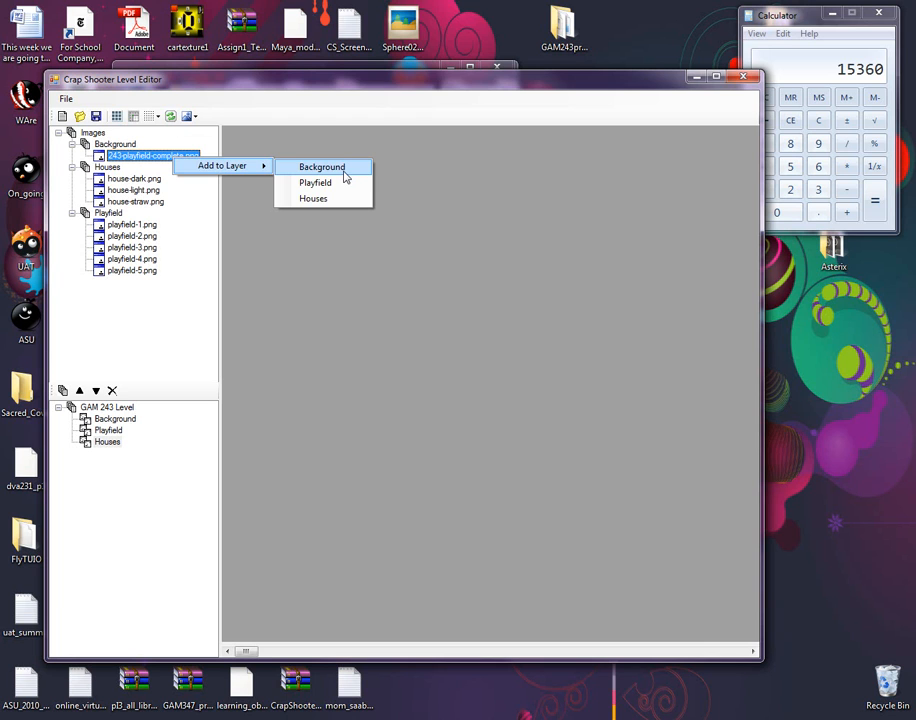
click(322, 167)
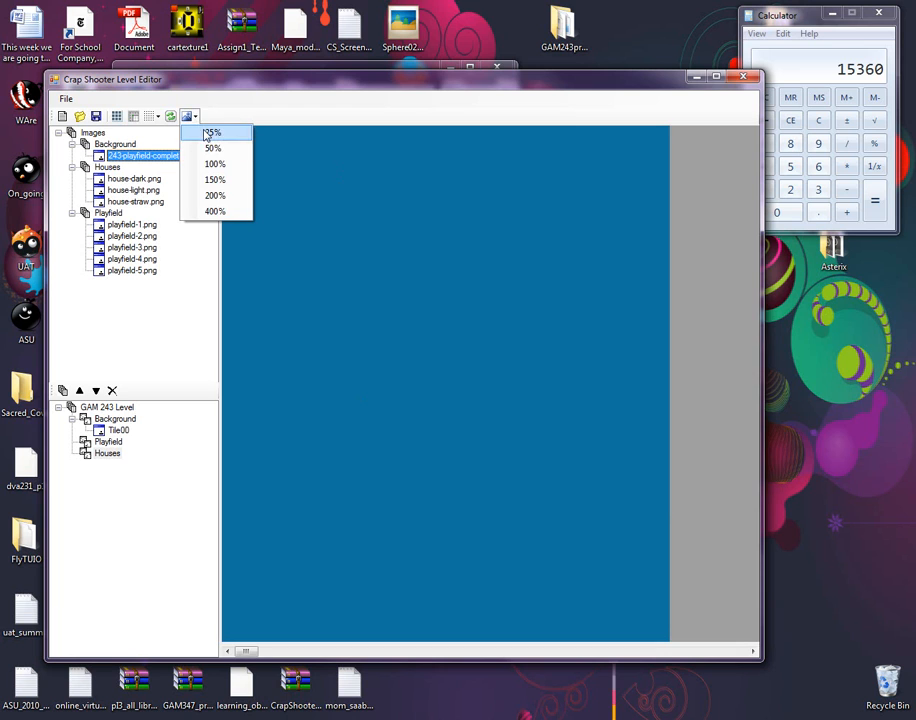
Set the level view zoom to 25%, then select the Background tile followed by the Playfield layer
click(210, 132)
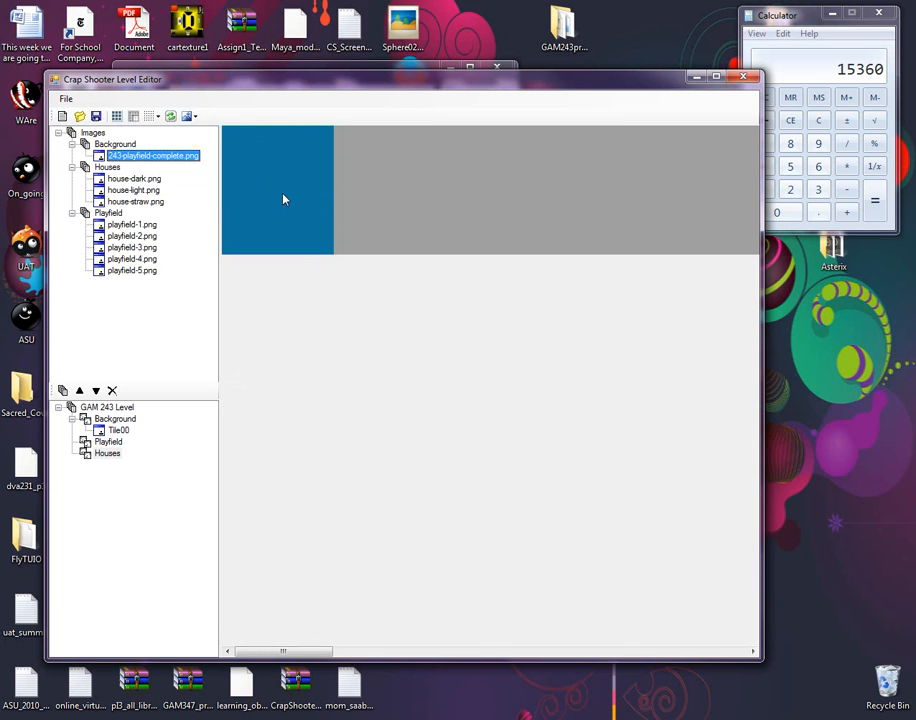
click(118, 430)
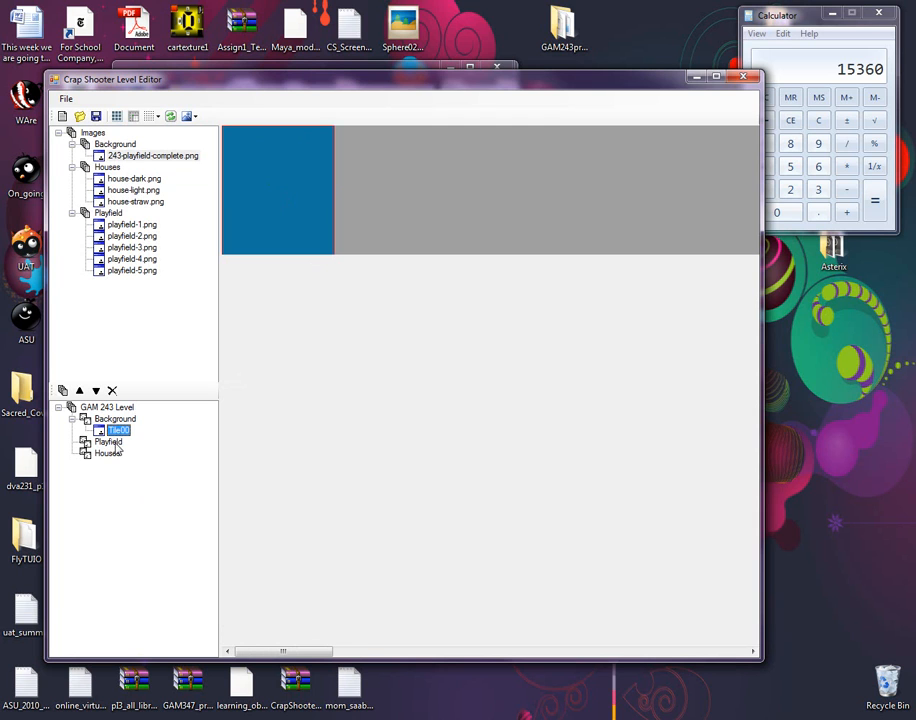
click(114, 443)
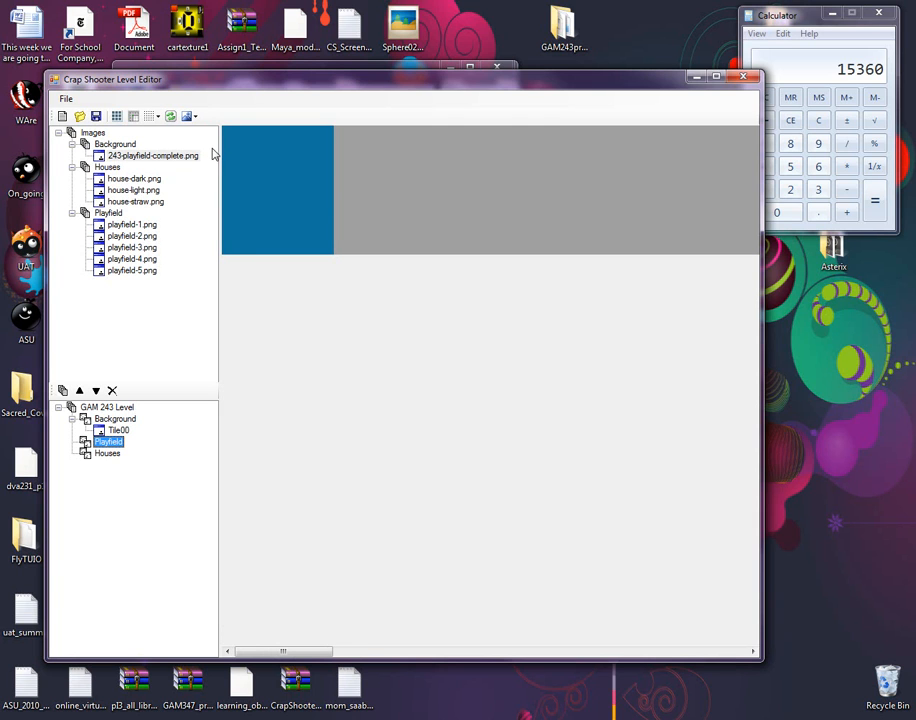
drag(528, 81, 500, 92)
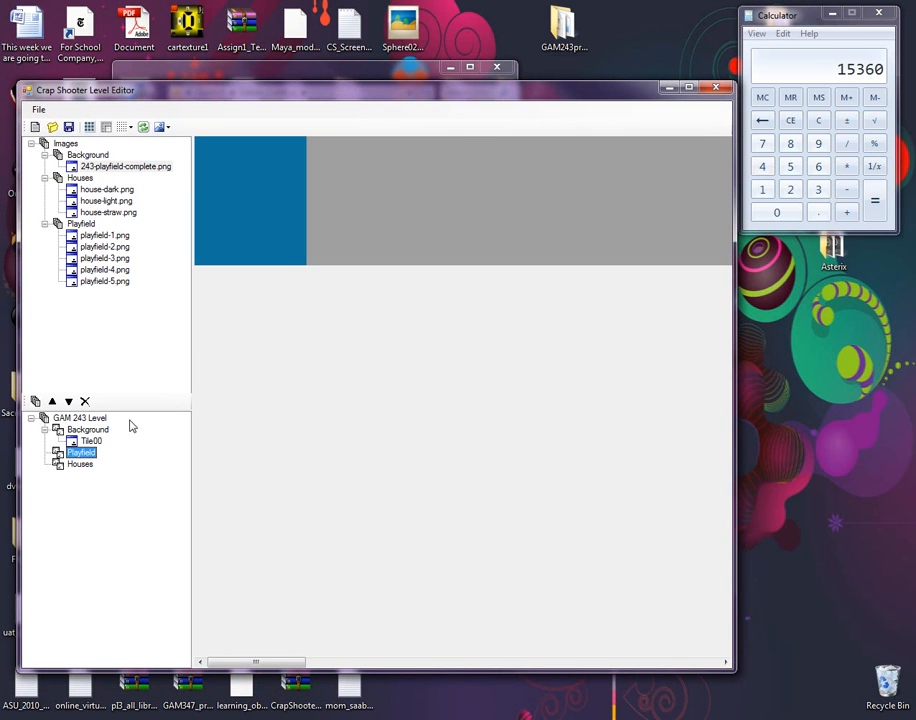
Open the properties of GAM 243 Level and place the Properties window over the editor
click(90, 419)
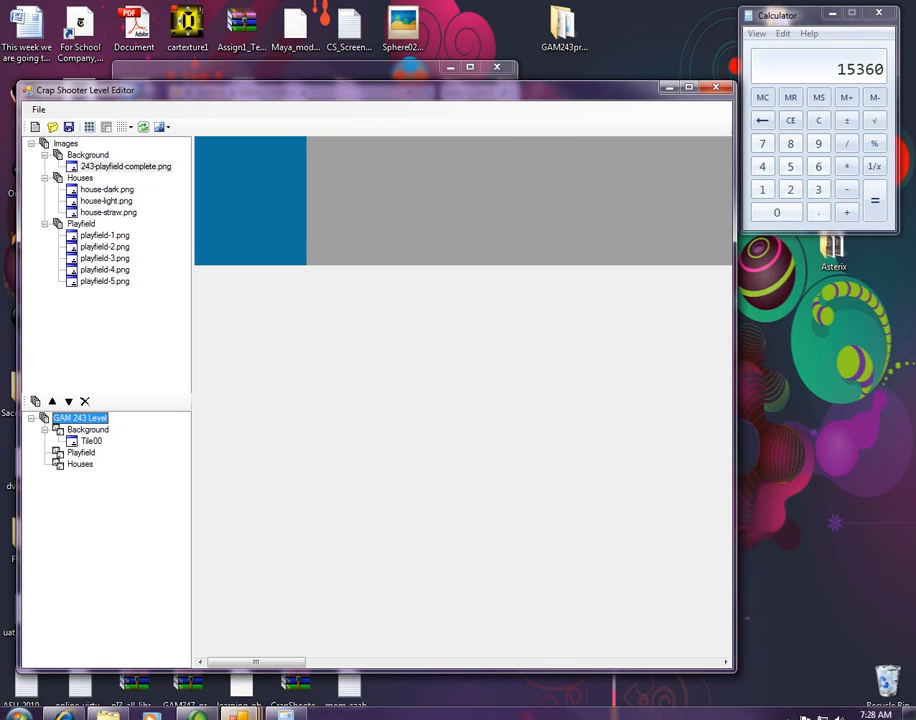
mouse_move(285, 712)
click(281, 656)
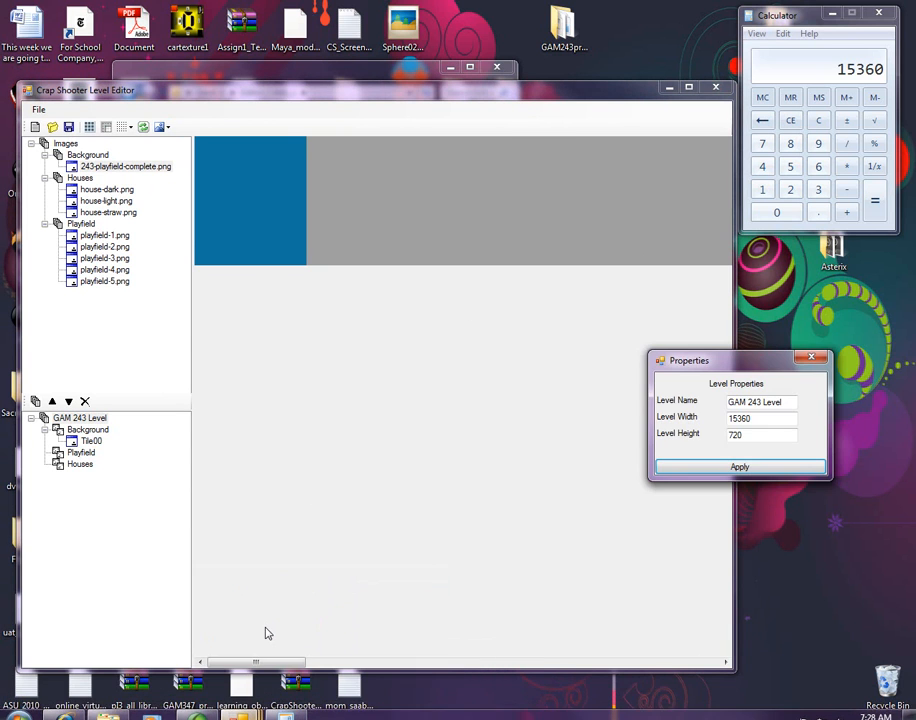
drag(700, 364, 501, 382)
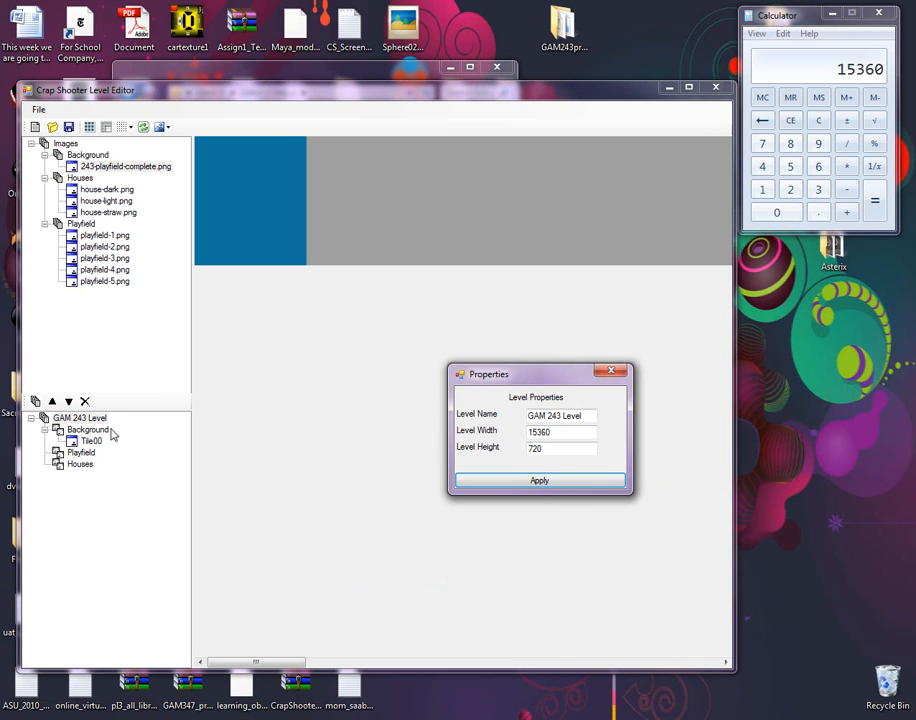
click(96, 420)
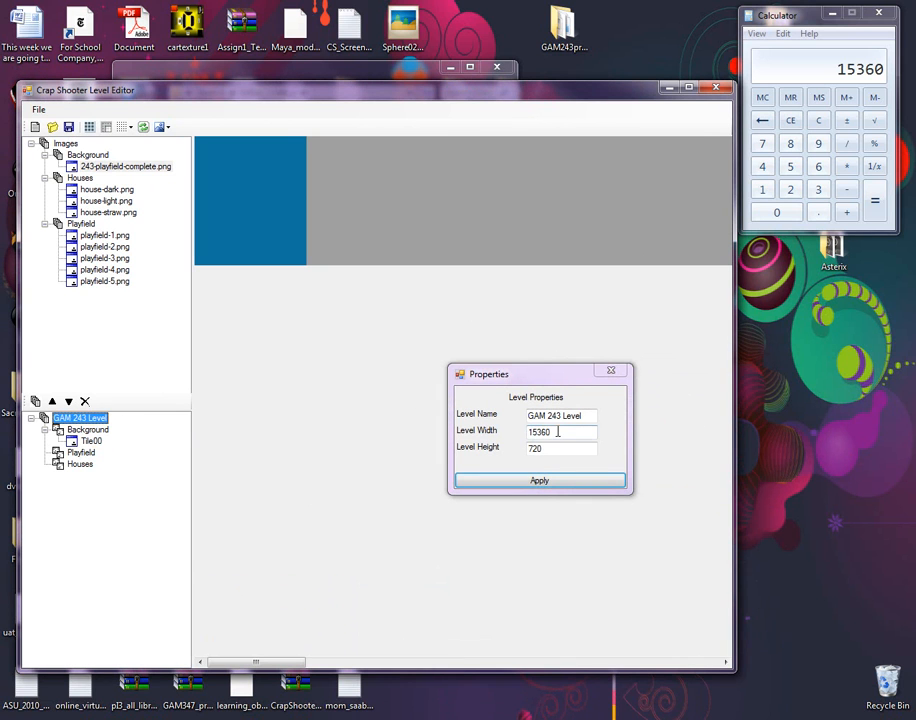
click(492, 434)
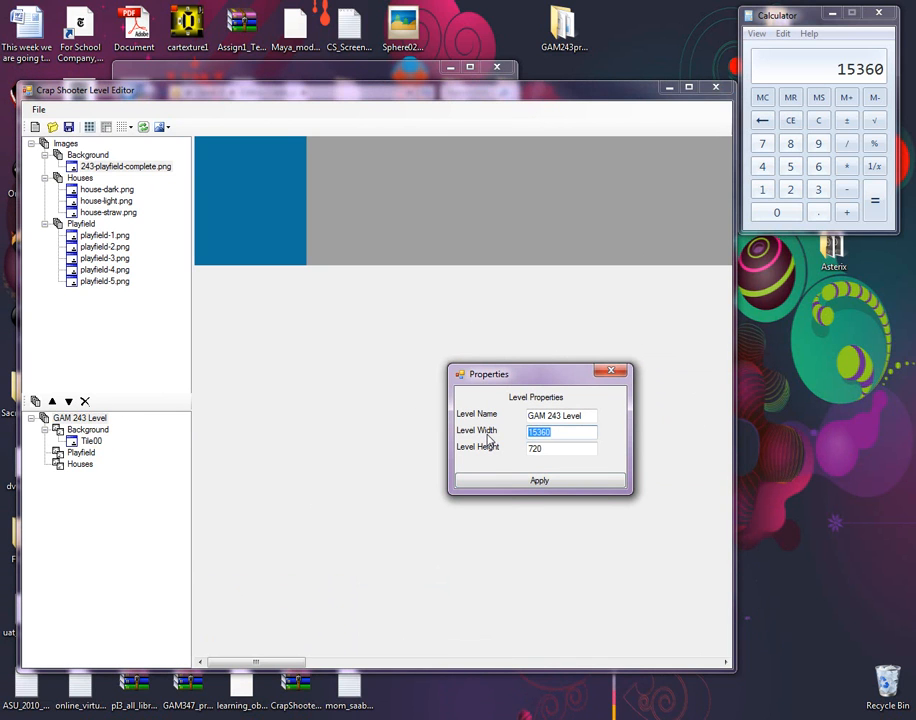
click(557, 450)
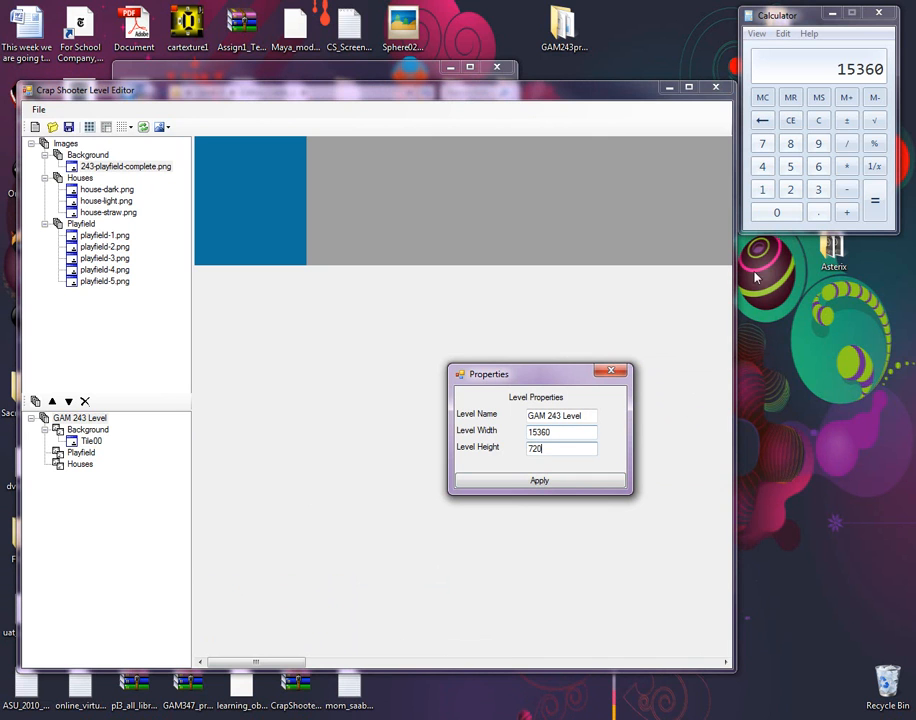
Switch to Calculator and multiply 720 by 12 to work out the level height
click(818, 120)
click(762, 143)
click(791, 190)
click(763, 212)
key(asterisk)
click(765, 191)
click(790, 190)
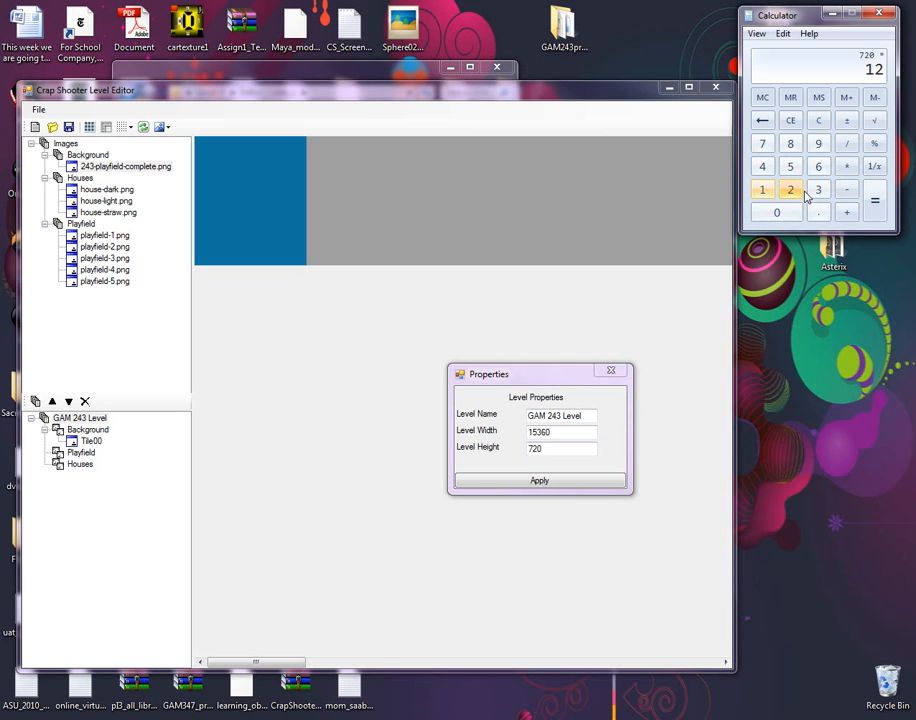
click(875, 202)
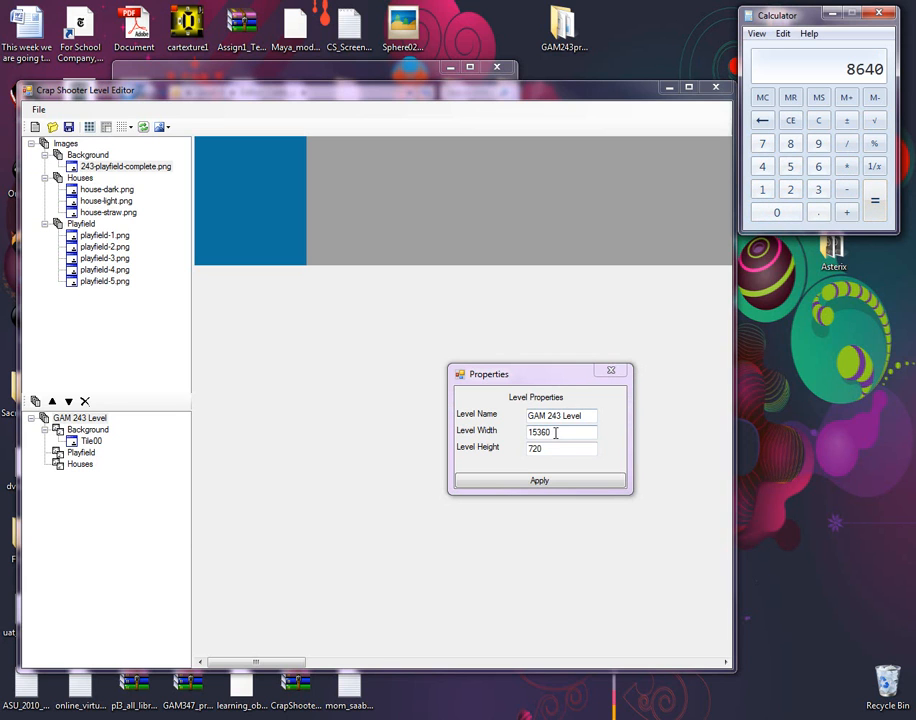
Set the level height to 8640 and the level width to 1280, apply the changes and close the Properties window
drag(548, 449, 515, 449)
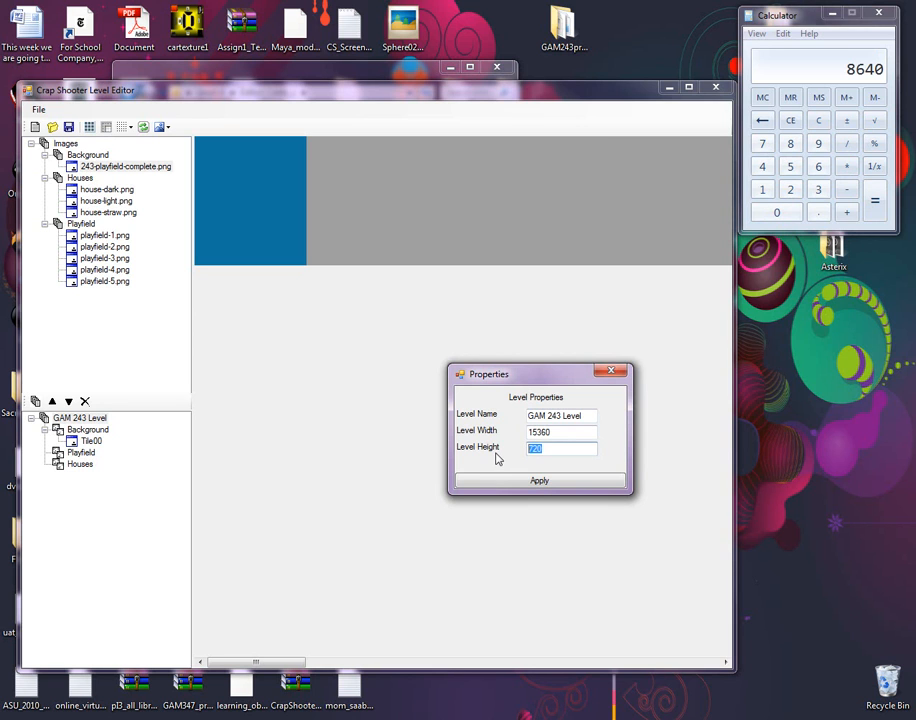
text(8640)
drag(578, 431, 487, 434)
text(1280)
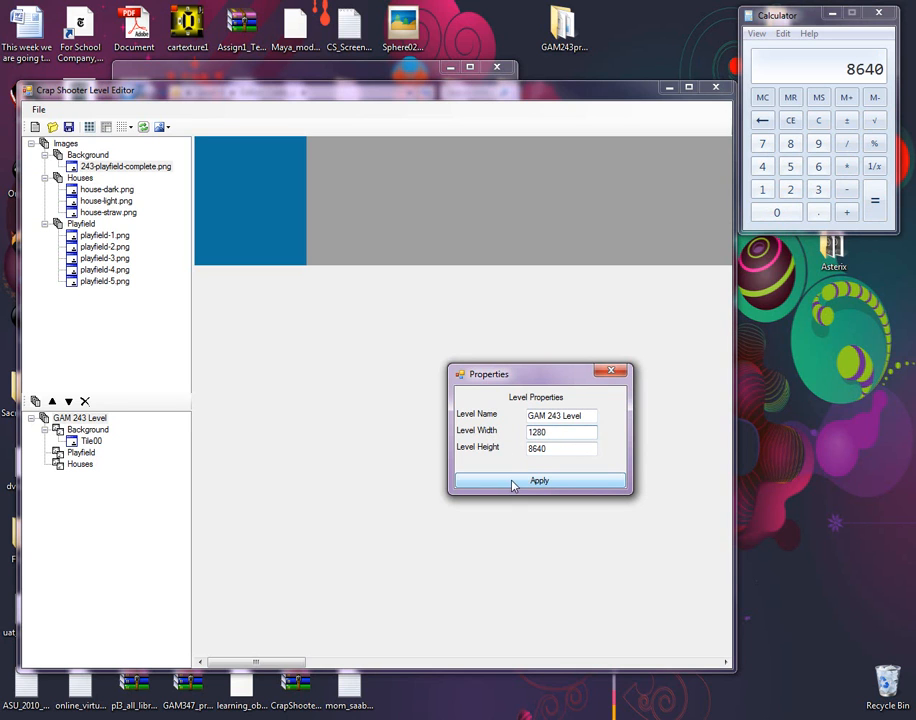
click(518, 484)
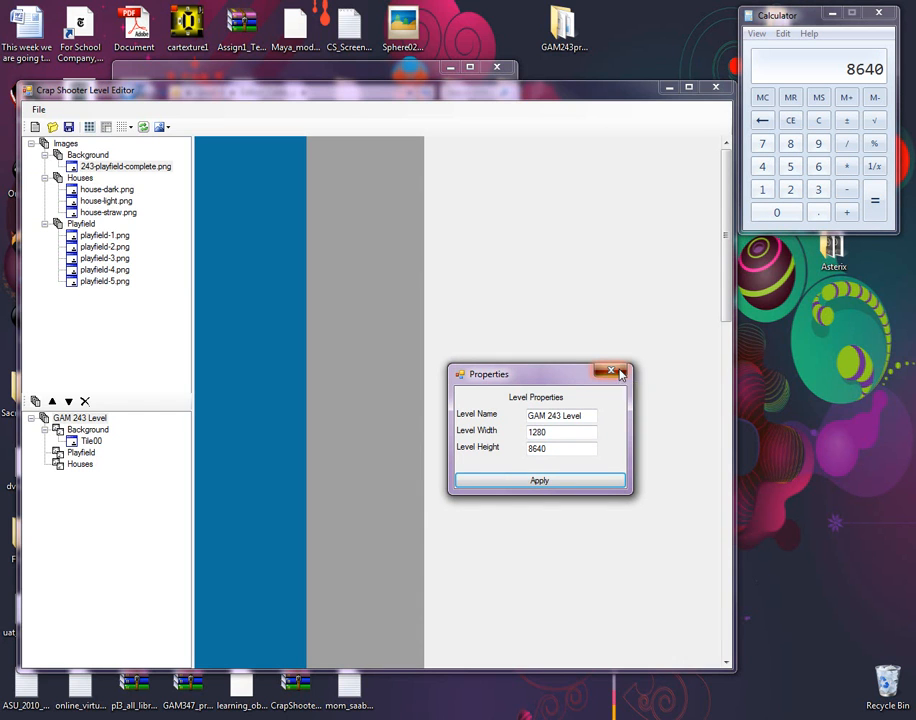
click(619, 373)
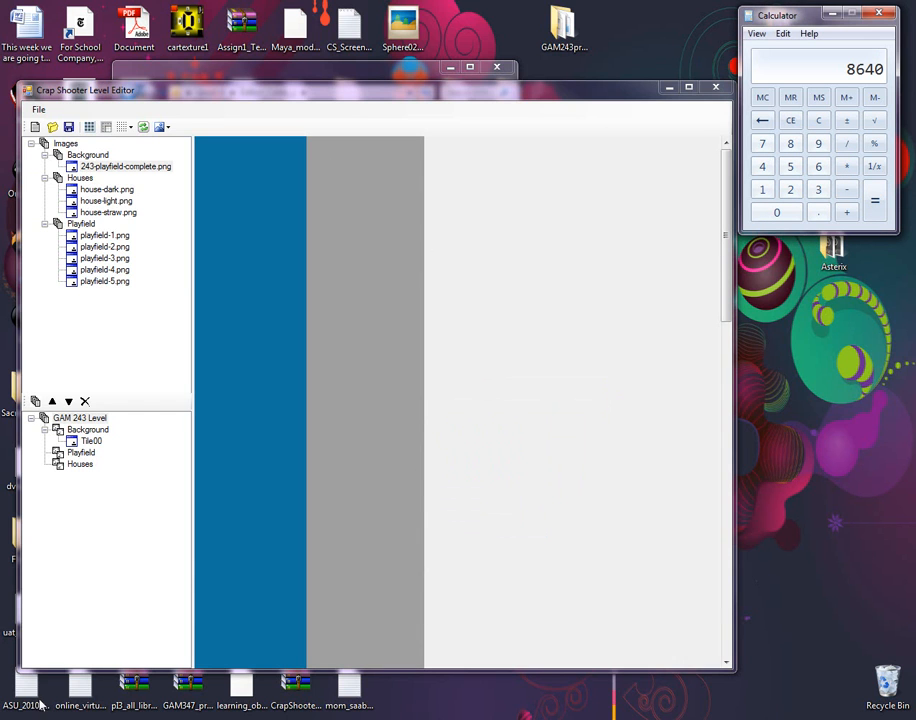
Reopen the Properties window for GAM 243 Level
mouse_move(100, 717)
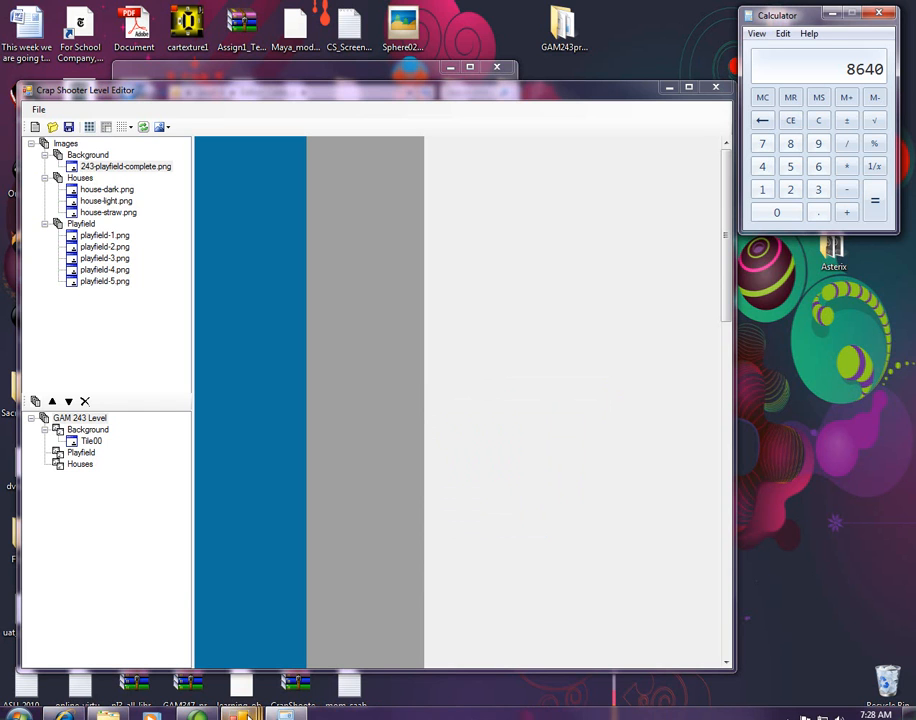
mouse_move(240, 714)
click(262, 648)
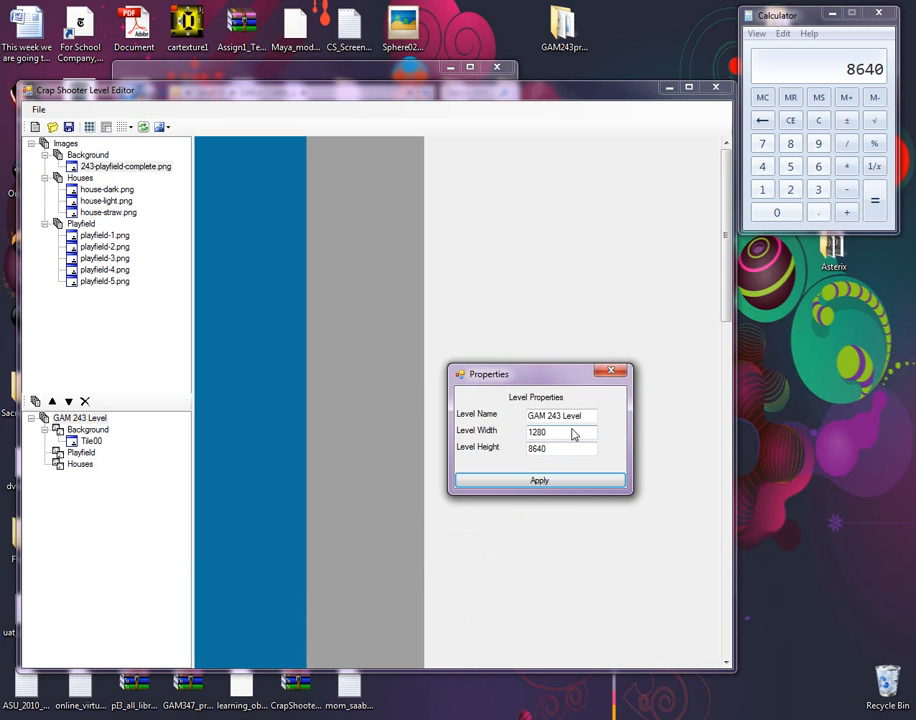
click(818, 120)
click(772, 191)
click(789, 190)
click(790, 145)
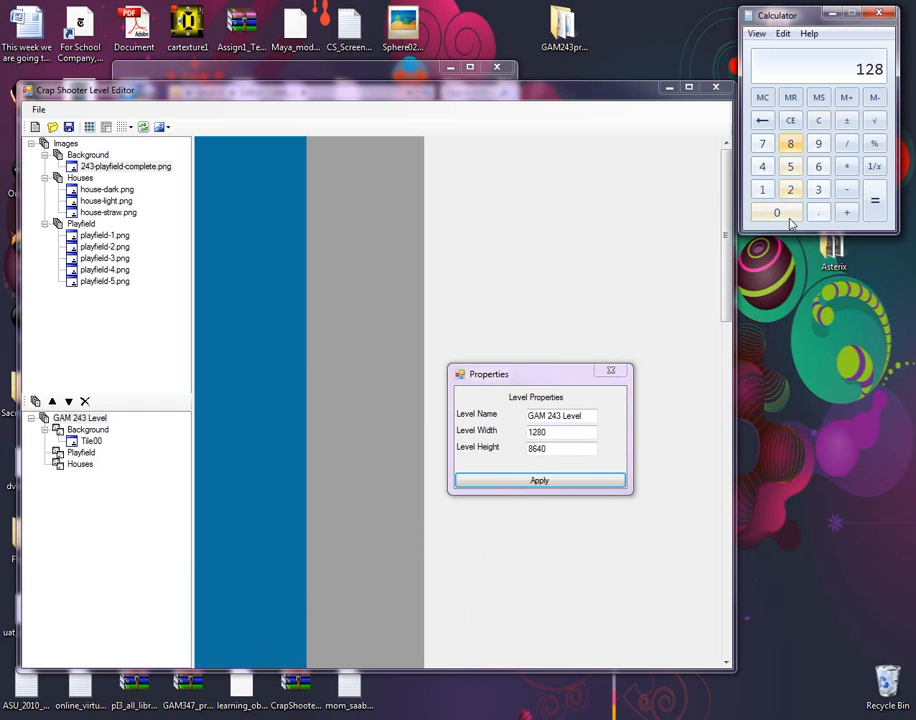
click(846, 166)
click(790, 190)
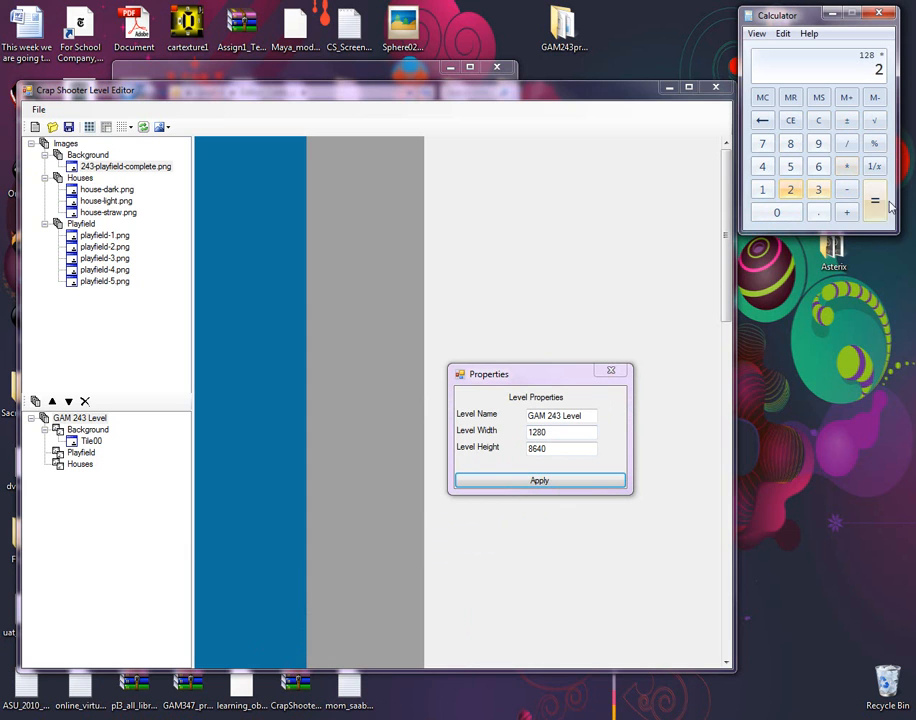
click(873, 205)
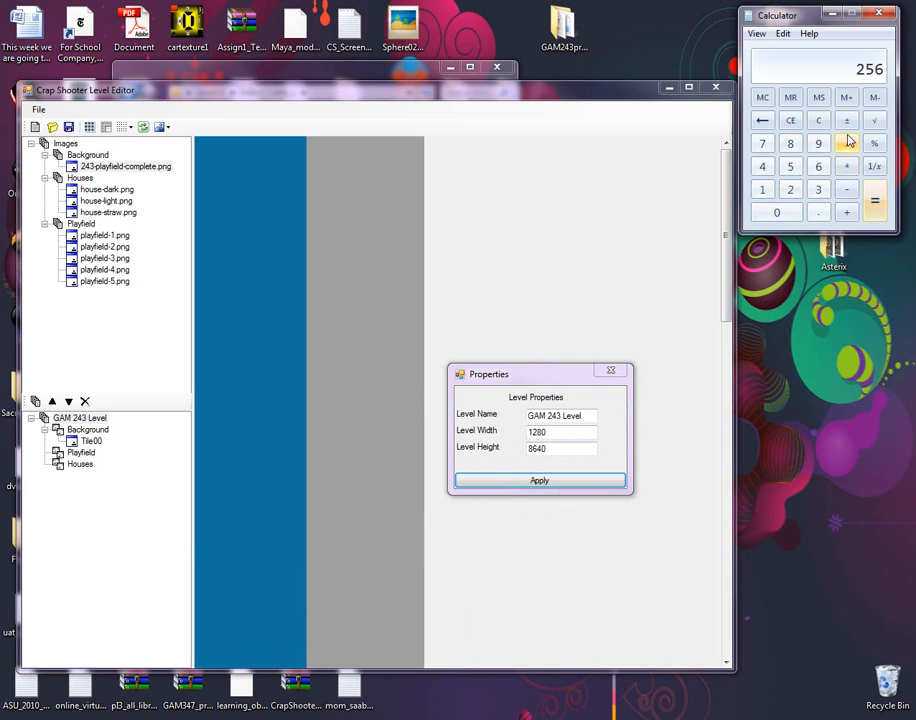
Multiply 1280 by 2 in Calculator to work out a doubled level width
click(790, 120)
click(763, 190)
click(790, 190)
click(790, 143)
click(789, 214)
click(846, 166)
click(790, 190)
click(875, 203)
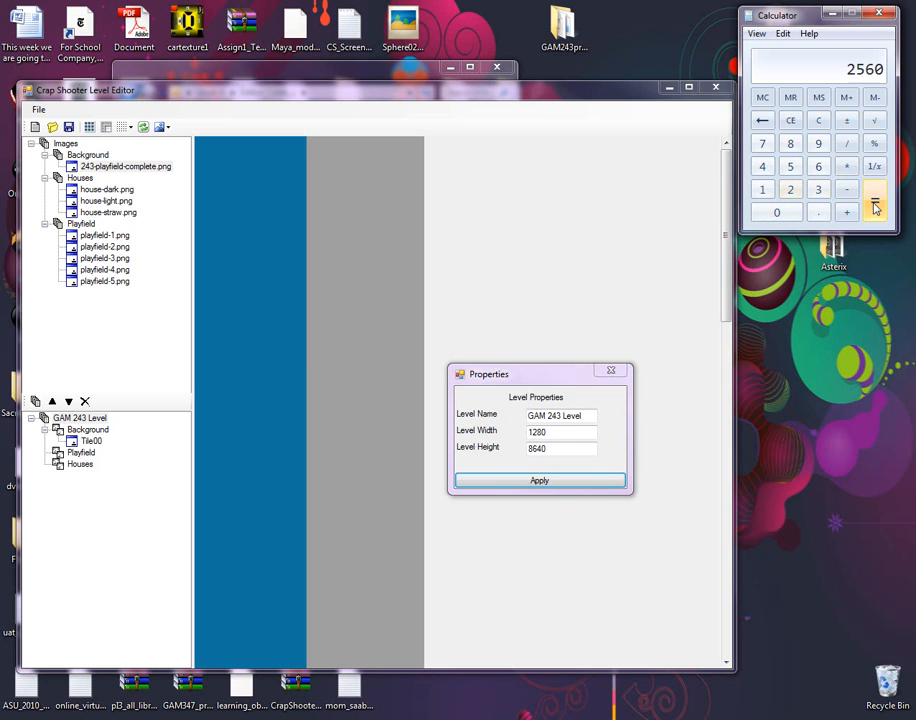
Set the level width to 2560, apply the change and move the Properties window clear of the level view
double_click(558, 435)
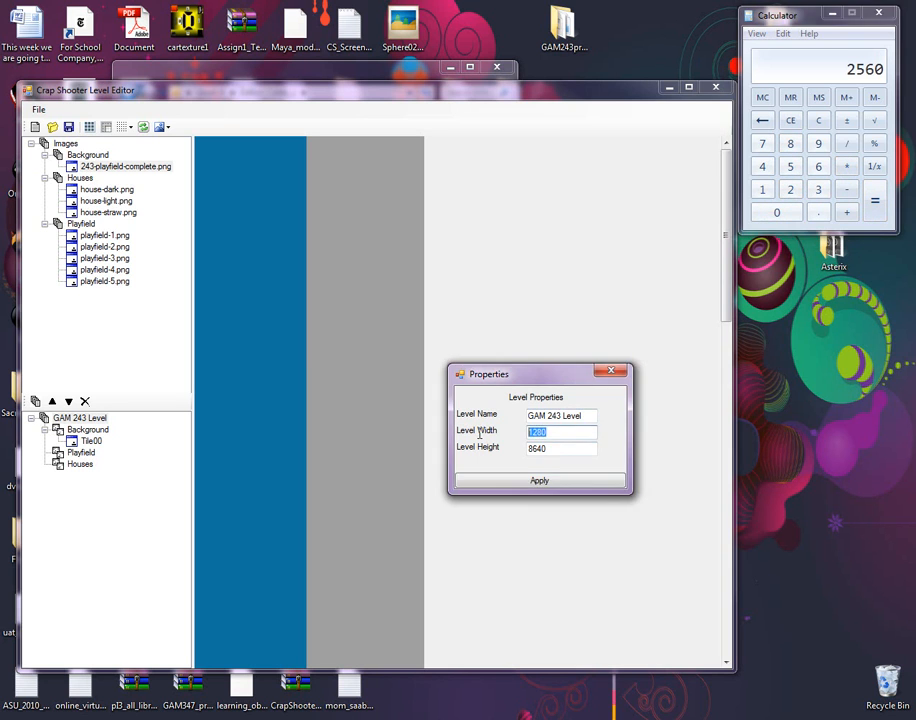
text(2560)
click(508, 481)
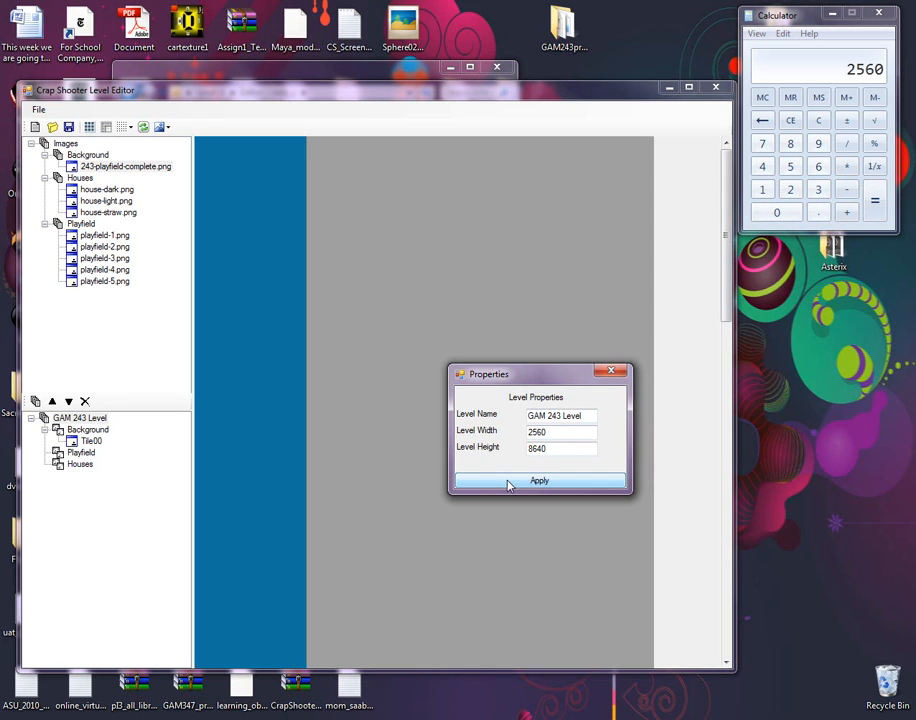
drag(580, 374, 820, 333)
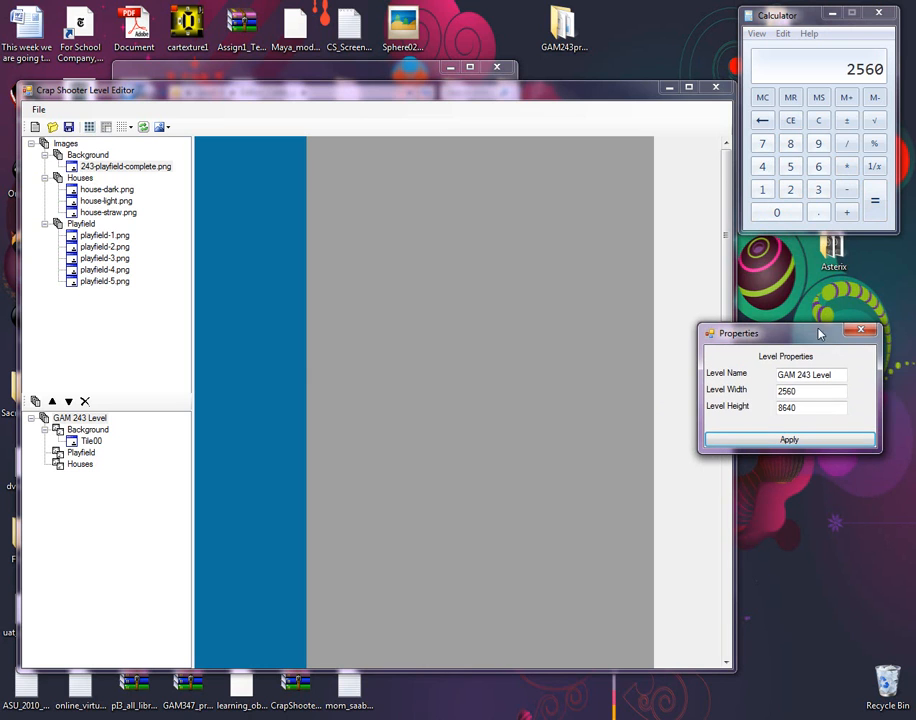
Add the image playfield-1.png to the Playfield layer
click(103, 237)
right_click(103, 240)
mouse_move(112, 245)
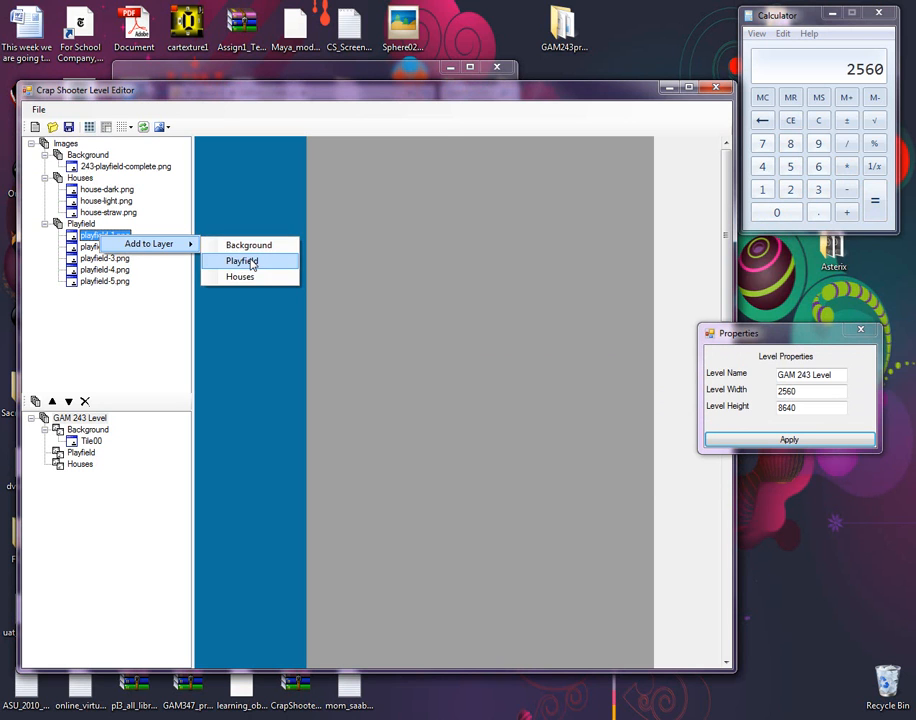
click(242, 261)
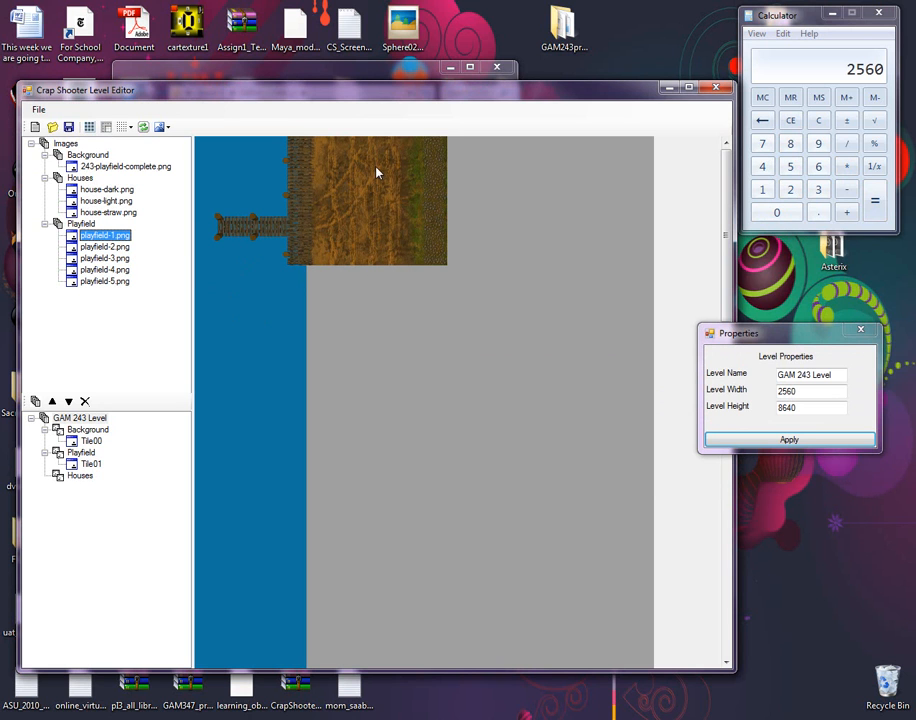
Move the playfield-1.png tile from the top of the level partway down toward the lower end of the background strip
click(92, 463)
drag(315, 225, 357, 551)
scroll(360, 547, down, 10)
scroll(366, 534, up, 7)
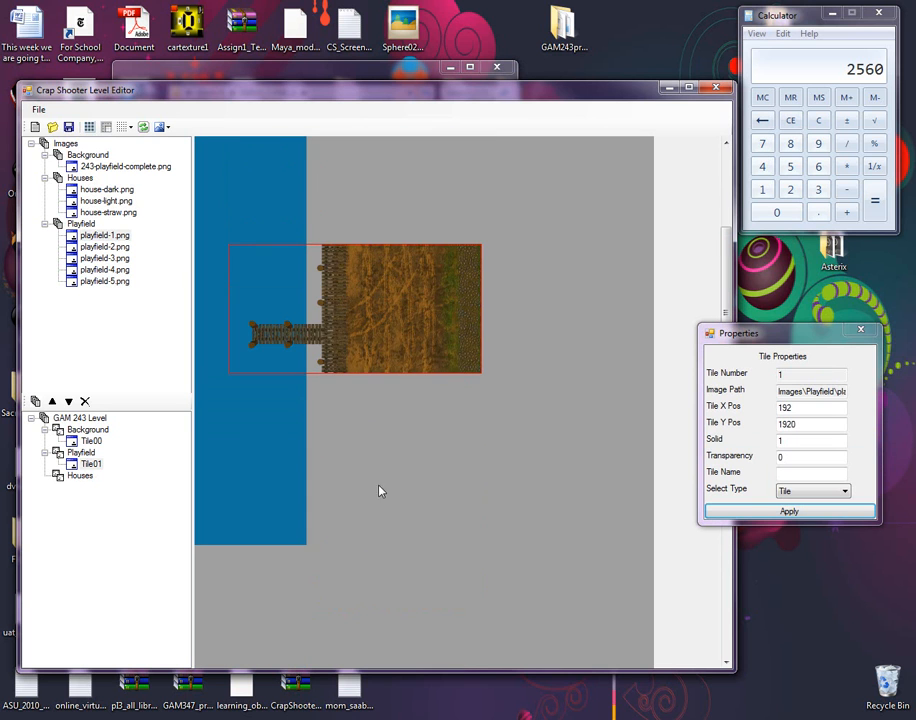
drag(378, 347, 405, 428)
scroll(412, 437, down, 7)
scroll(417, 445, up, 1)
scroll(417, 445, up, 6)
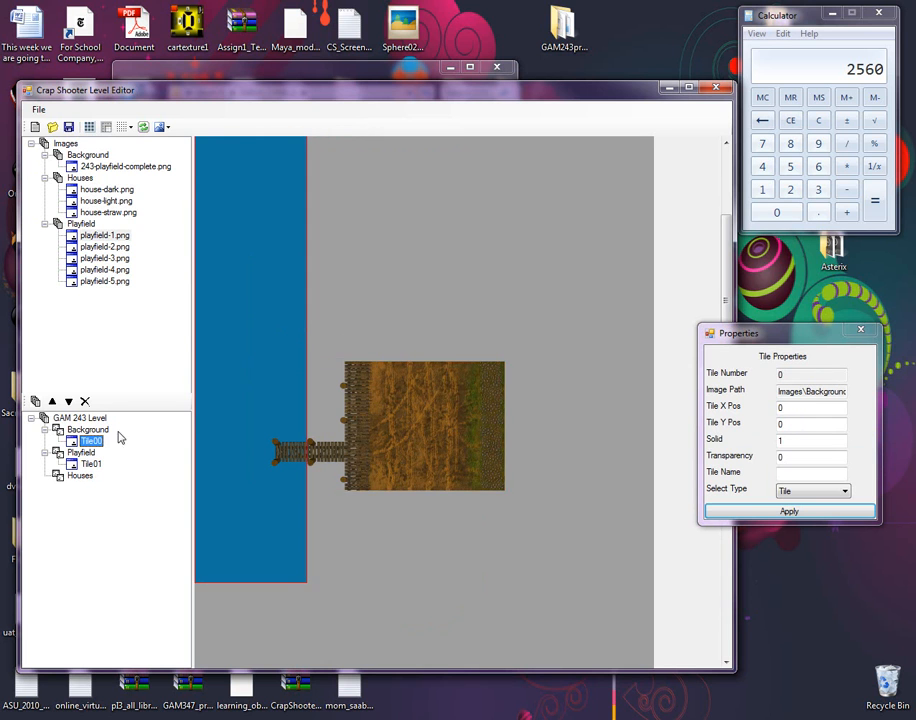
Move the background tile down to the bottom of the level, at X 0 and Y 5040
click(80, 440)
scroll(226, 353, up, 3)
scroll(231, 360, down, 4)
drag(231, 313, 238, 509)
scroll(238, 509, down, 2)
drag(266, 354, 258, 685)
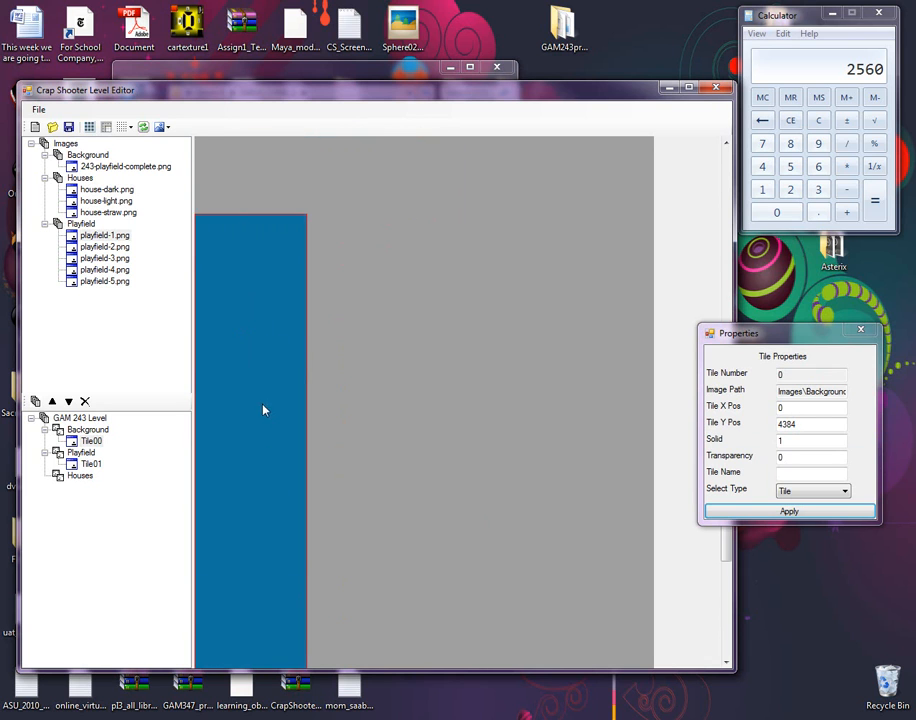
scroll(262, 426, down, 2)
click(168, 127)
click(183, 152)
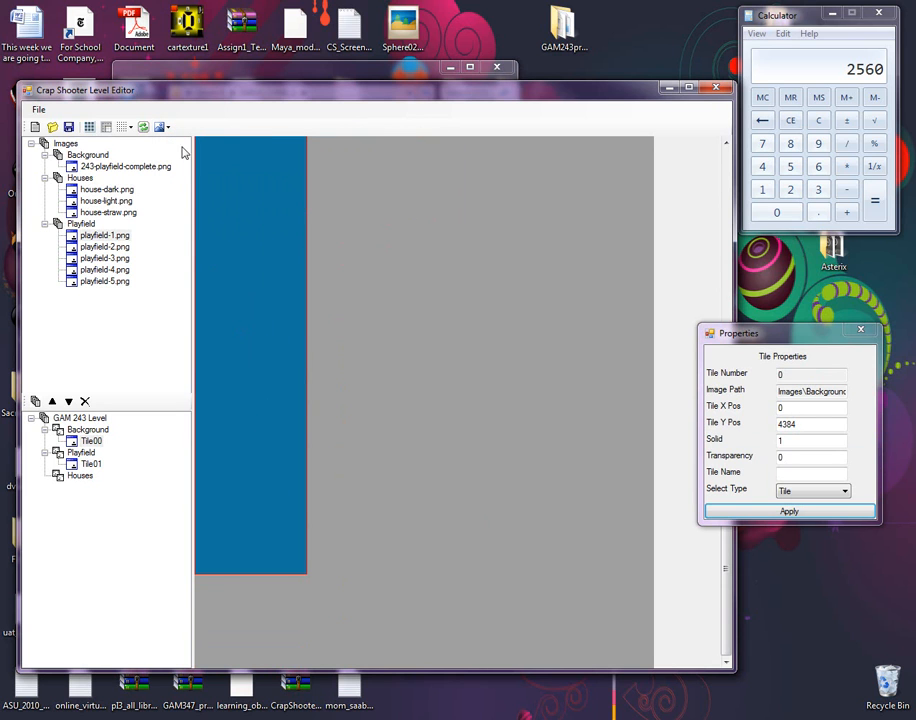
drag(253, 297, 238, 515)
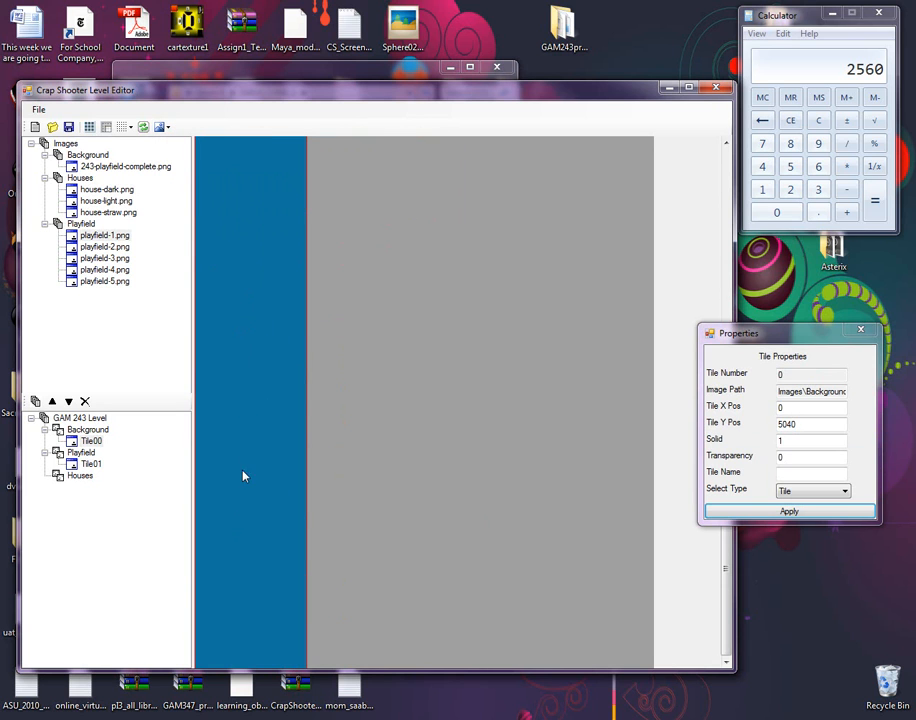
drag(256, 584, 248, 420)
Show the grid over the level and enlarge its spacing to large cells
click(89, 127)
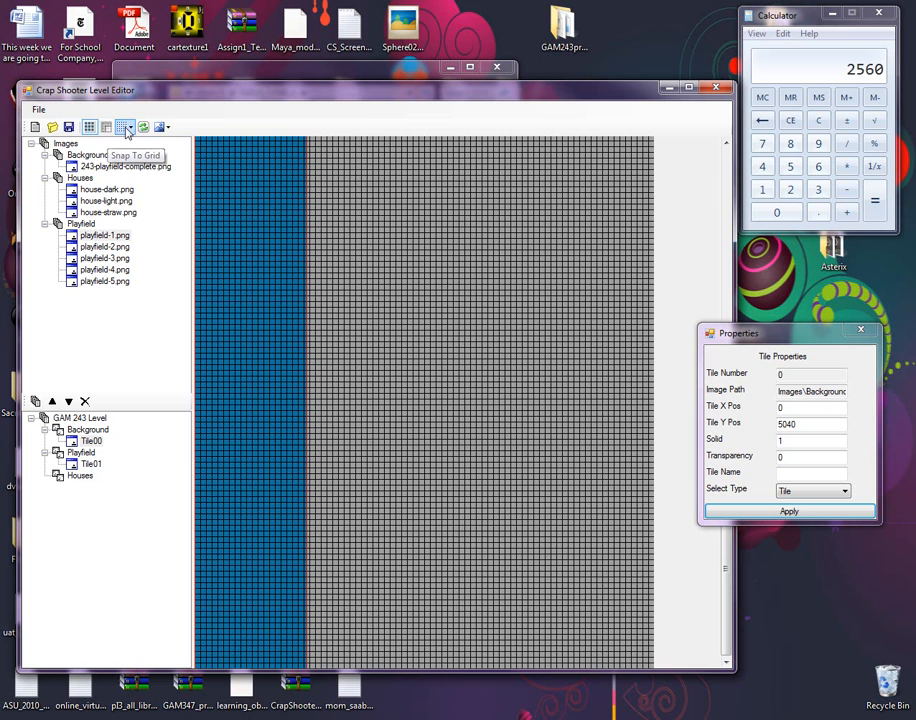
click(125, 127)
click(140, 191)
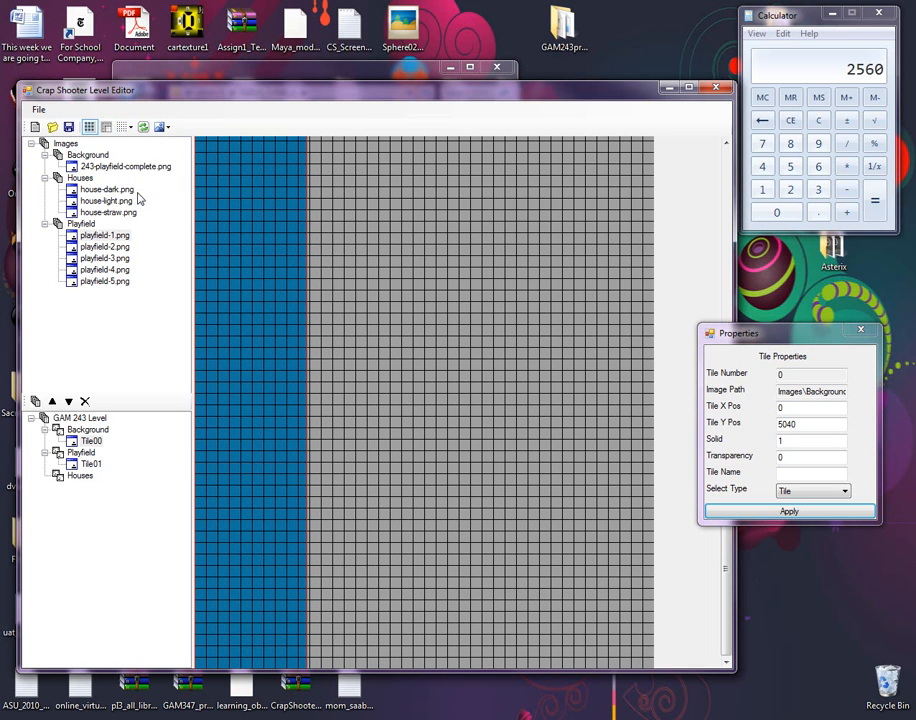
click(127, 127)
click(140, 174)
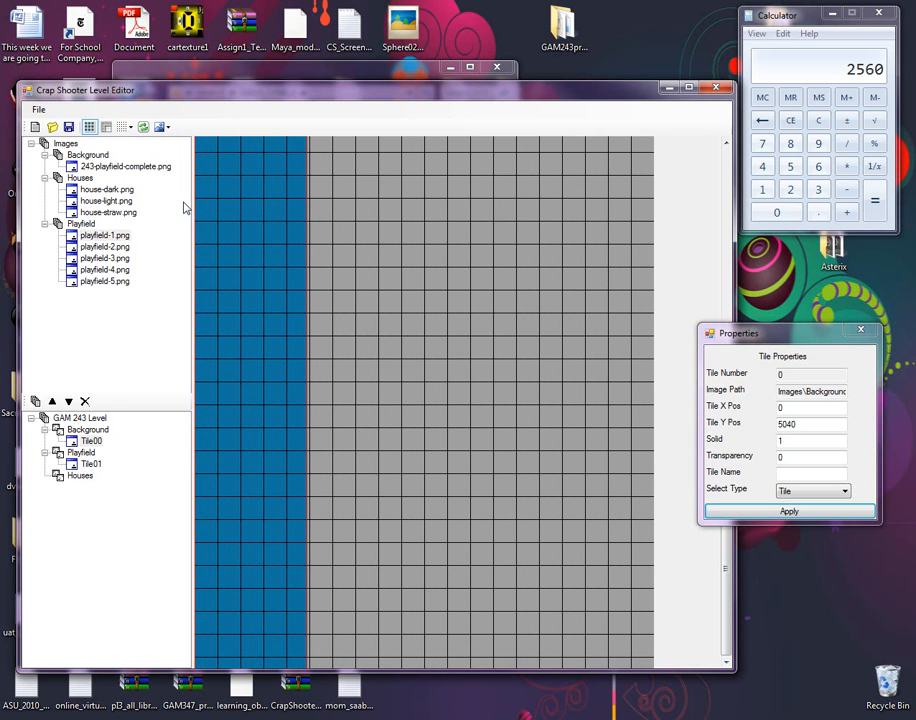
Move the playfield-1.png tile down to the upper end of the background strip, at X 0 and Y 4864
scroll(387, 385, up, 12)
scroll(387, 382, down, 4)
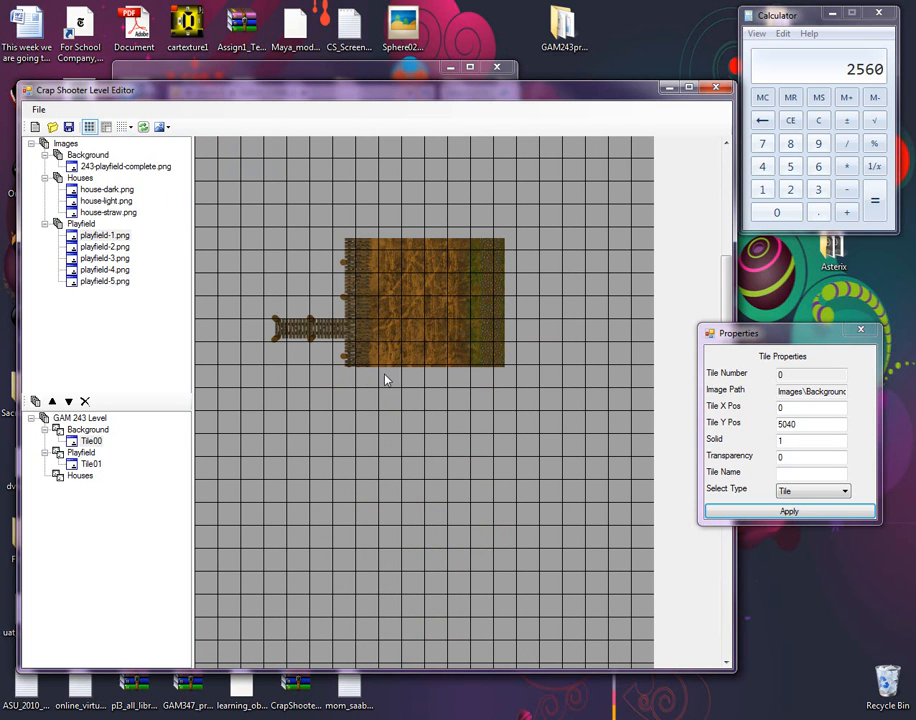
scroll(409, 307, up, 5)
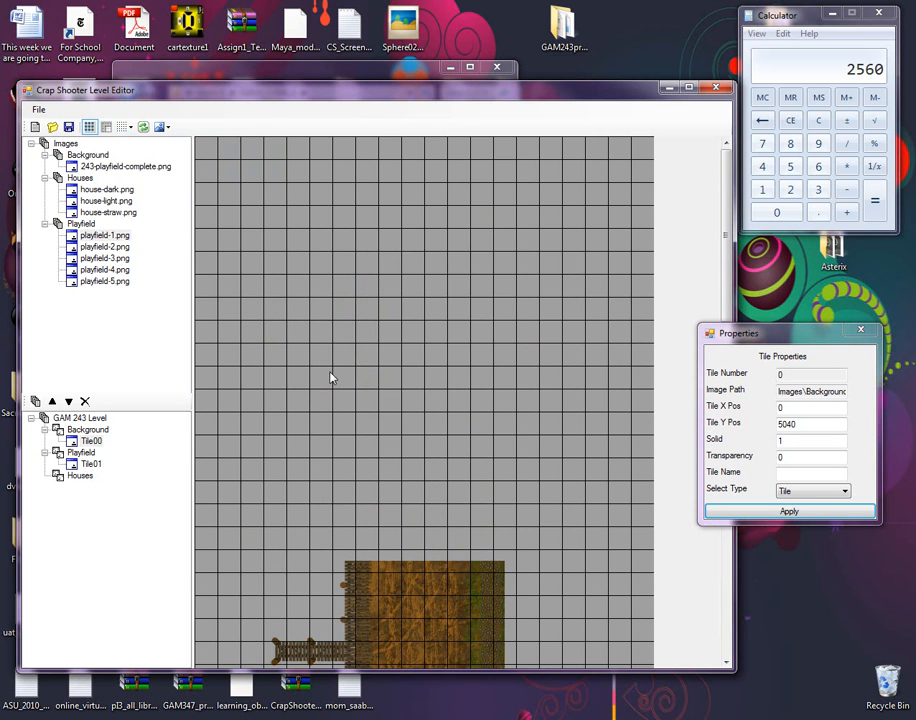
scroll(370, 354, down, 4)
click(92, 464)
drag(403, 342, 374, 607)
scroll(381, 593, down, 4)
drag(408, 188, 396, 620)
scroll(396, 588, down, 7)
scroll(398, 570, up, 3)
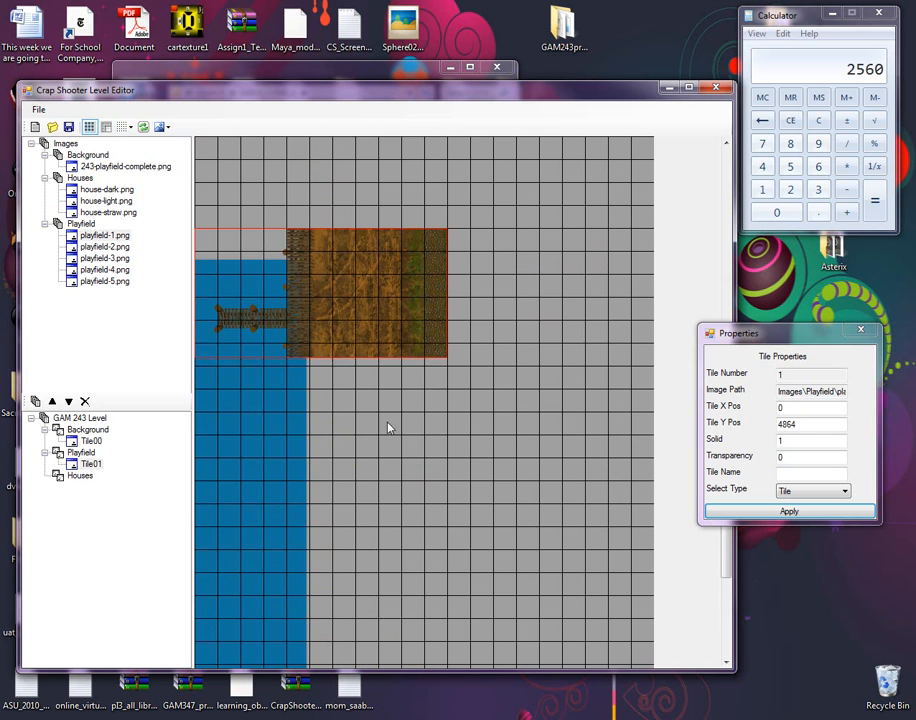
Move the playfield-1.png tile down to the bottom edge of the level, at X 0 and Y 7920
drag(380, 306, 380, 651)
scroll(395, 632, down, 5)
scroll(393, 620, up, 1)
scroll(391, 505, down, 1)
drag(397, 405, 391, 646)
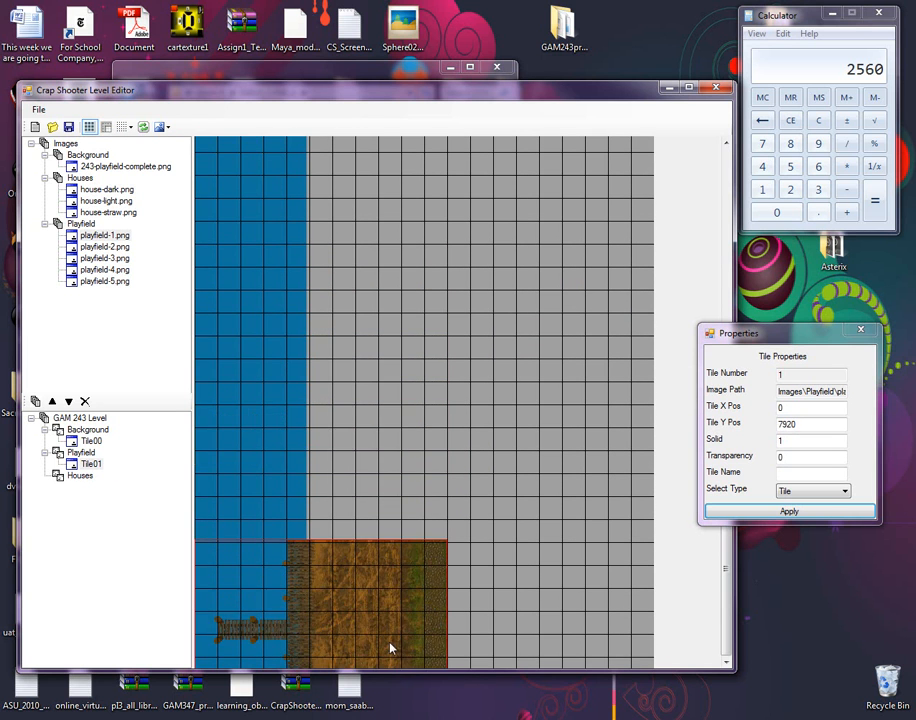
scroll(398, 600, down, 2)
drag(403, 547, 399, 628)
scroll(457, 550, up, 10)
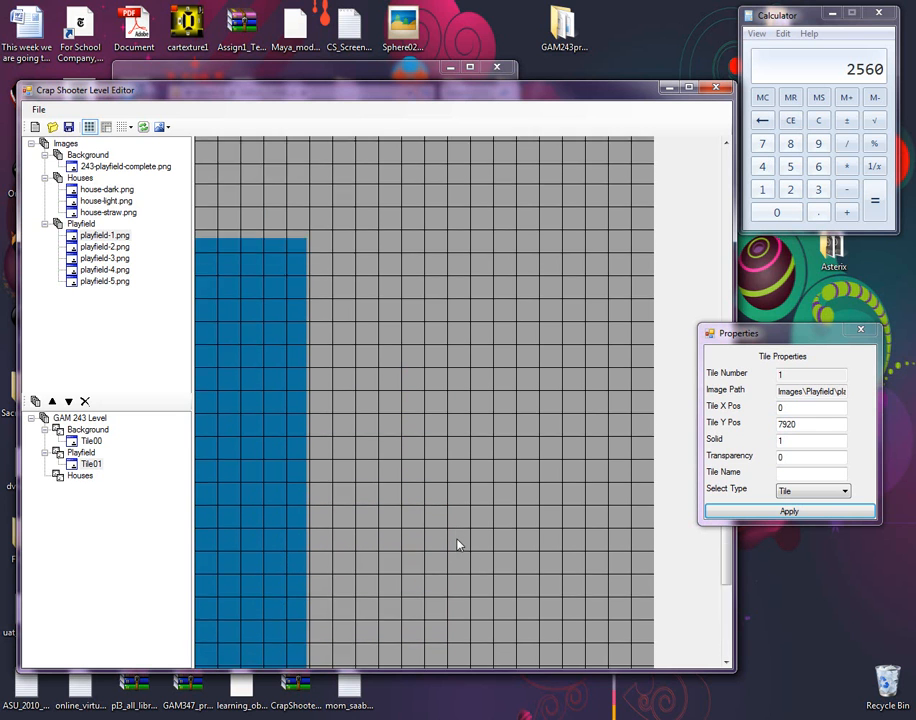
scroll(458, 536, up, 2)
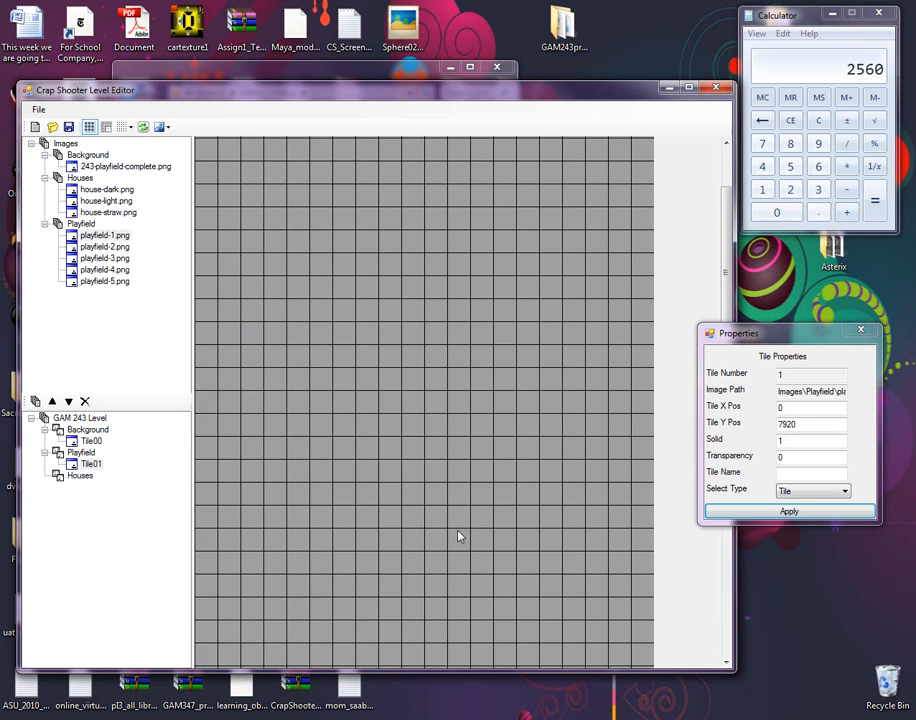
scroll(459, 530, down, 12)
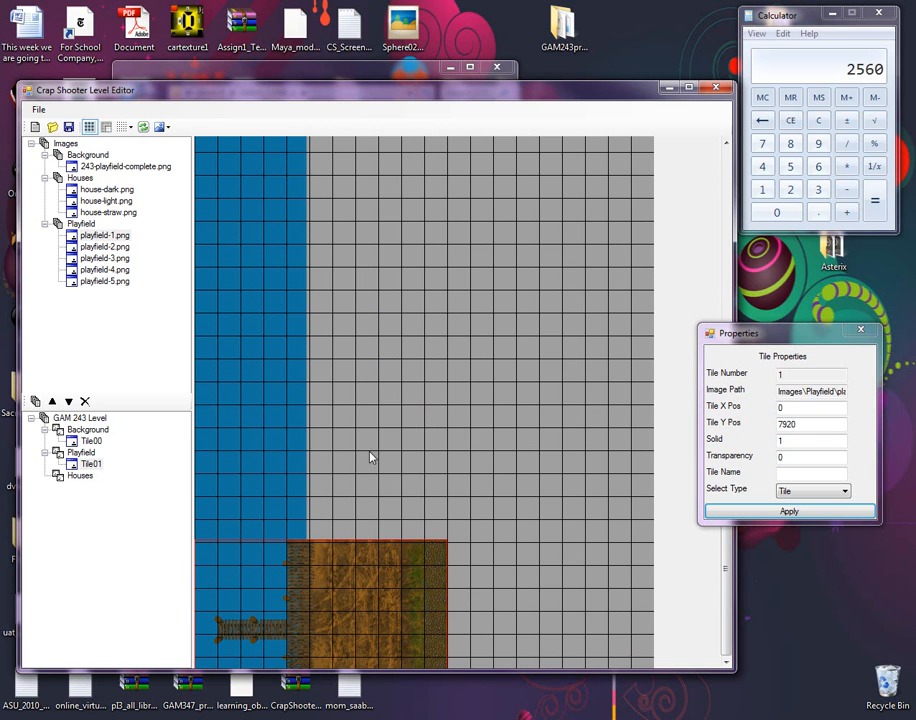
Add the image playfield-3.png to the Playfield layer
click(100, 259)
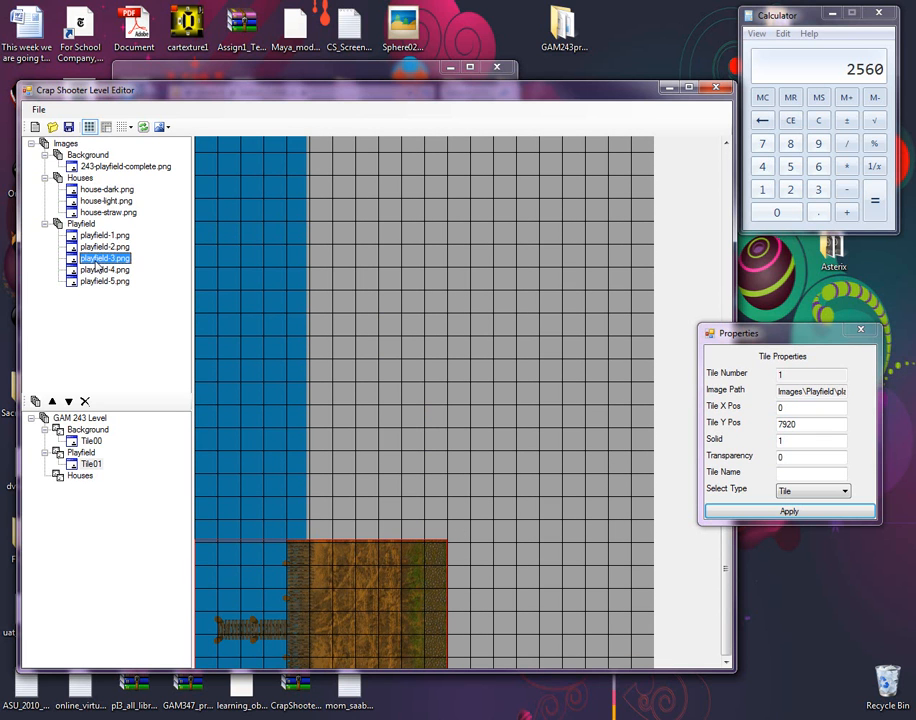
right_click(97, 262)
mouse_move(176, 268)
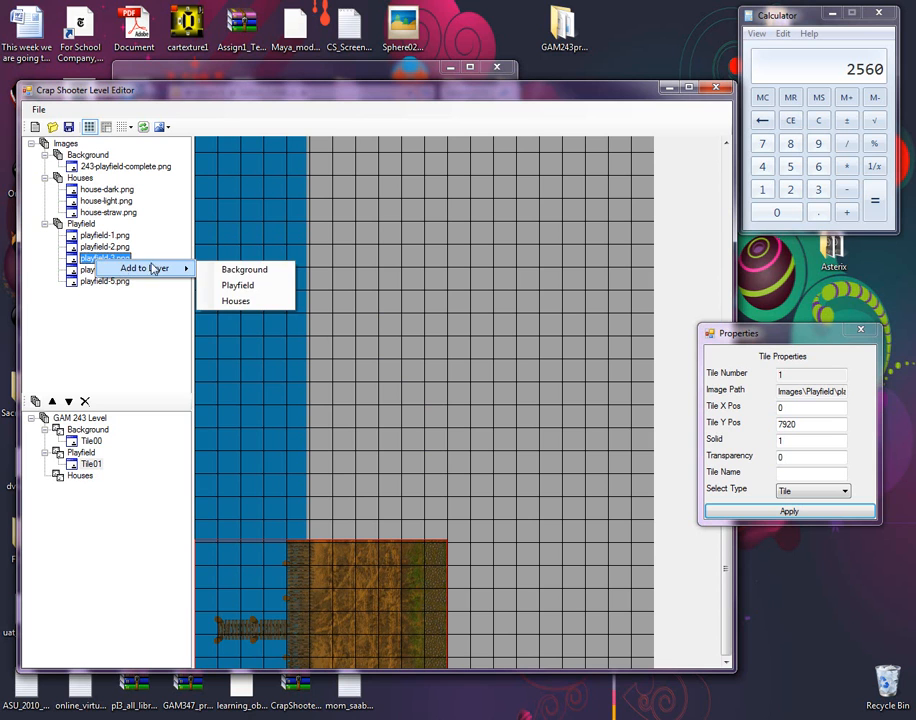
click(240, 285)
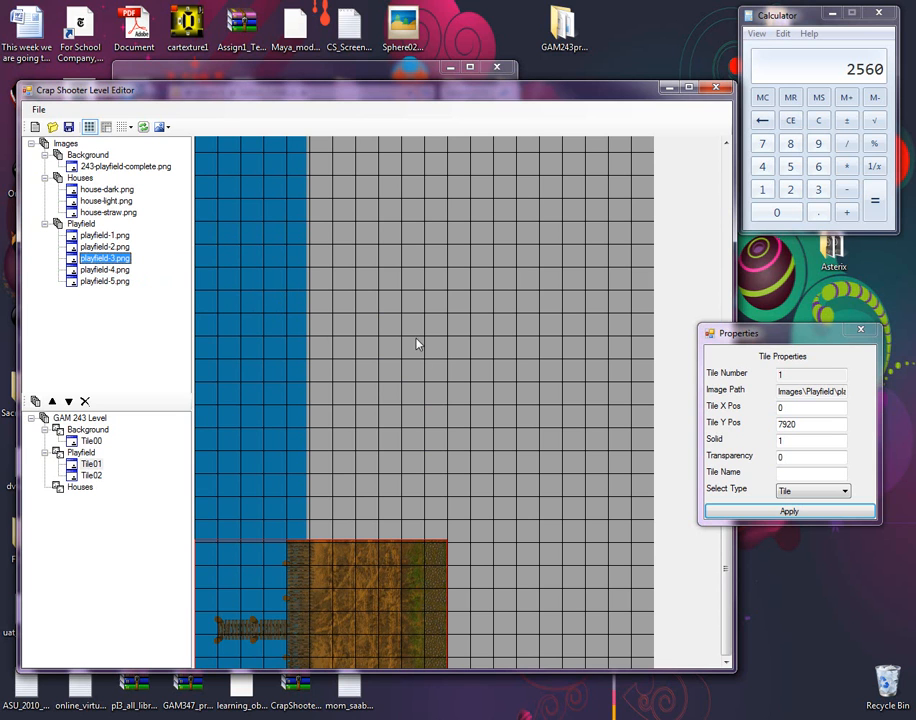
Move the playfield-3.png tile from the top of the level down onto the upper part of the background strip
scroll(687, 239, down, 5)
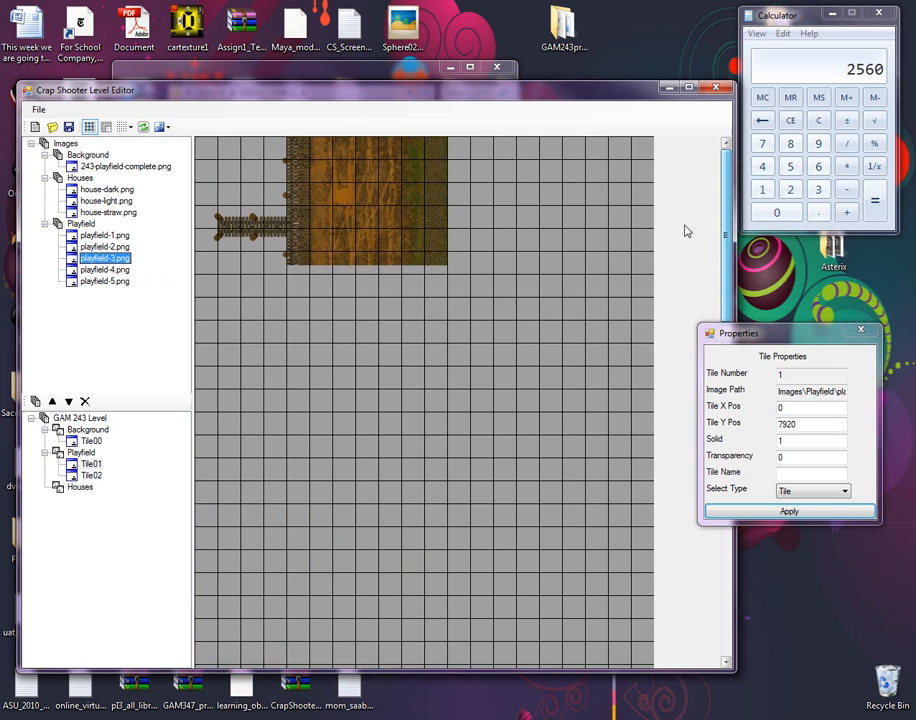
click(92, 475)
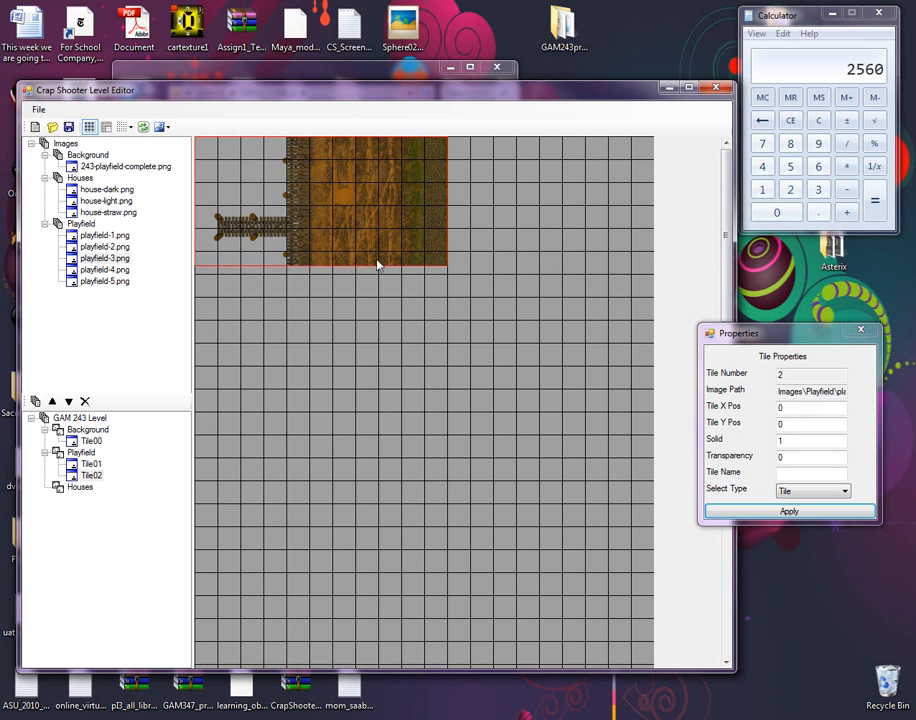
drag(374, 229, 390, 574)
scroll(390, 574, down, 5)
drag(400, 245, 440, 622)
scroll(417, 606, down, 5)
scroll(417, 606, down, 13)
scroll(413, 592, up, 14)
drag(403, 290, 401, 606)
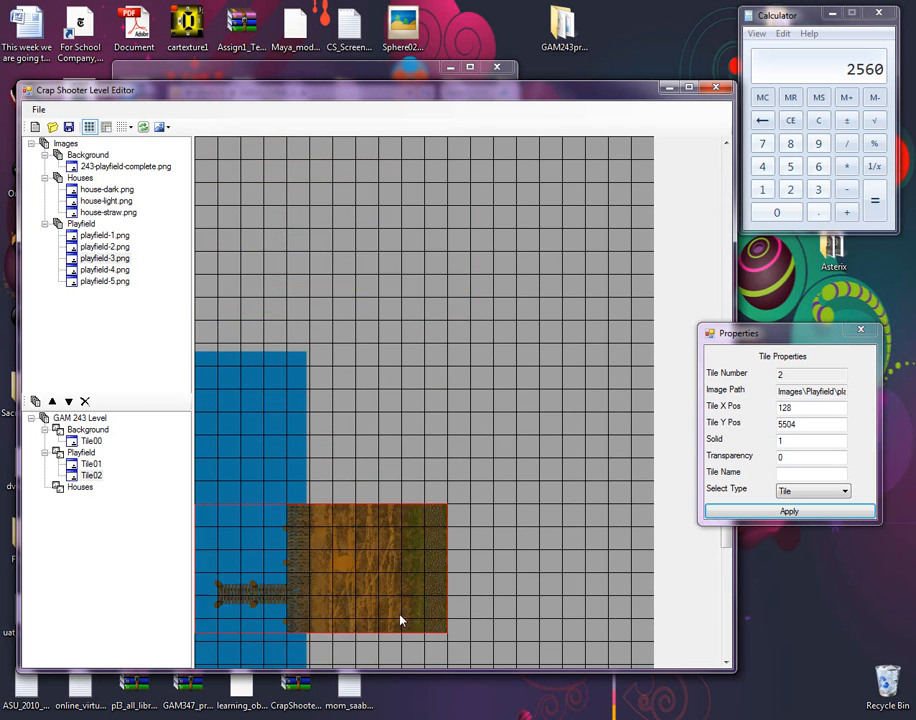
Move the playfield-3.png tile flush above the playfield-1.png tile, at X 0 and Y 7204
scroll(402, 607, down, 11)
scroll(404, 590, down, 3)
drag(386, 270, 359, 491)
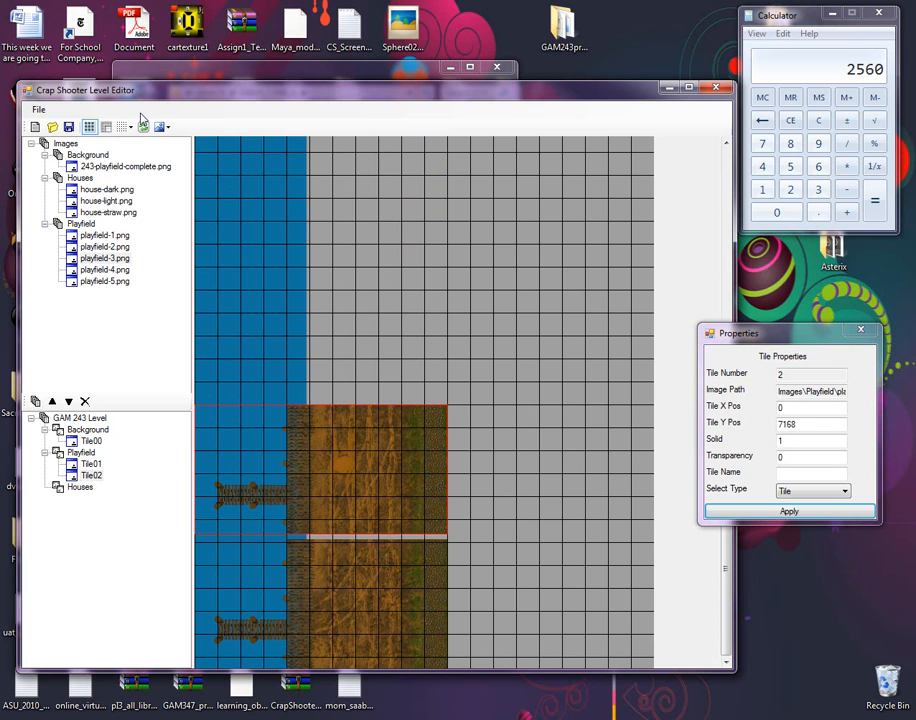
click(105, 128)
drag(342, 440, 378, 460)
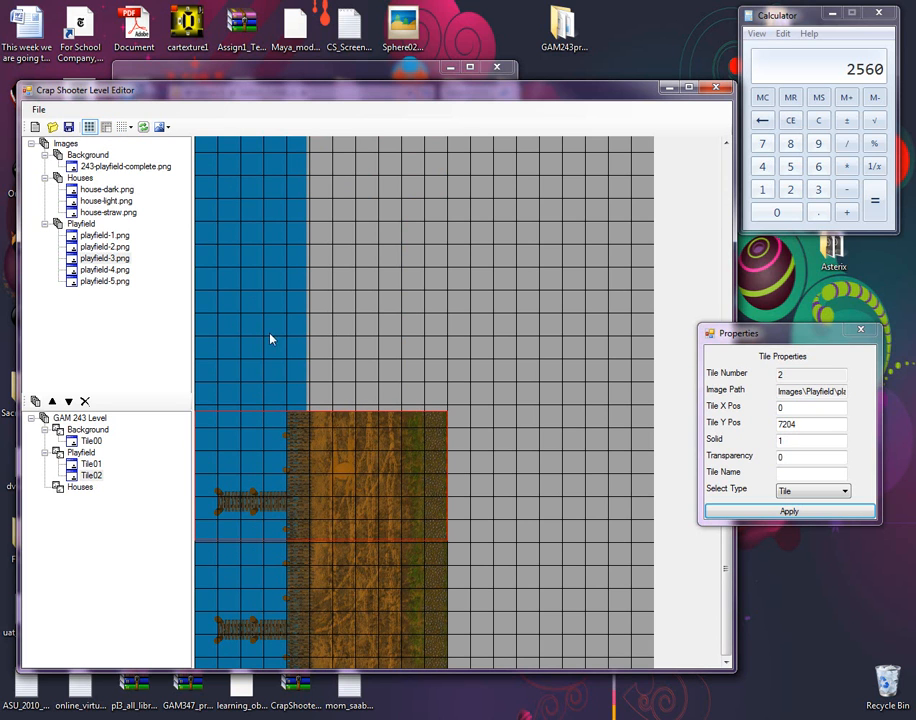
Show the properties of the Playfield layer
click(88, 453)
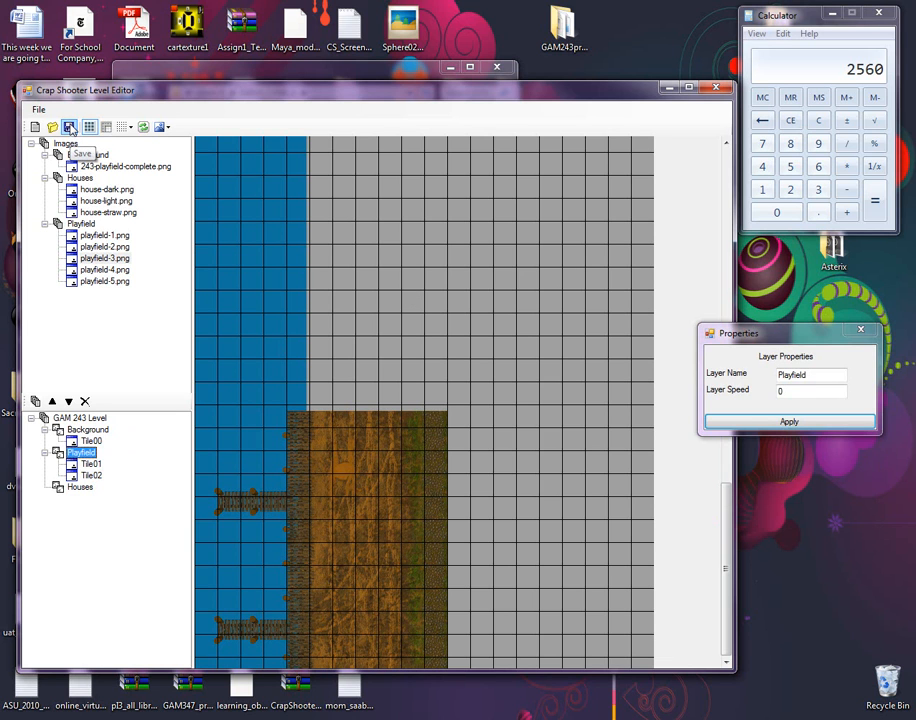
Close the level editor and move its folder window toward the middle of the desktop
click(720, 89)
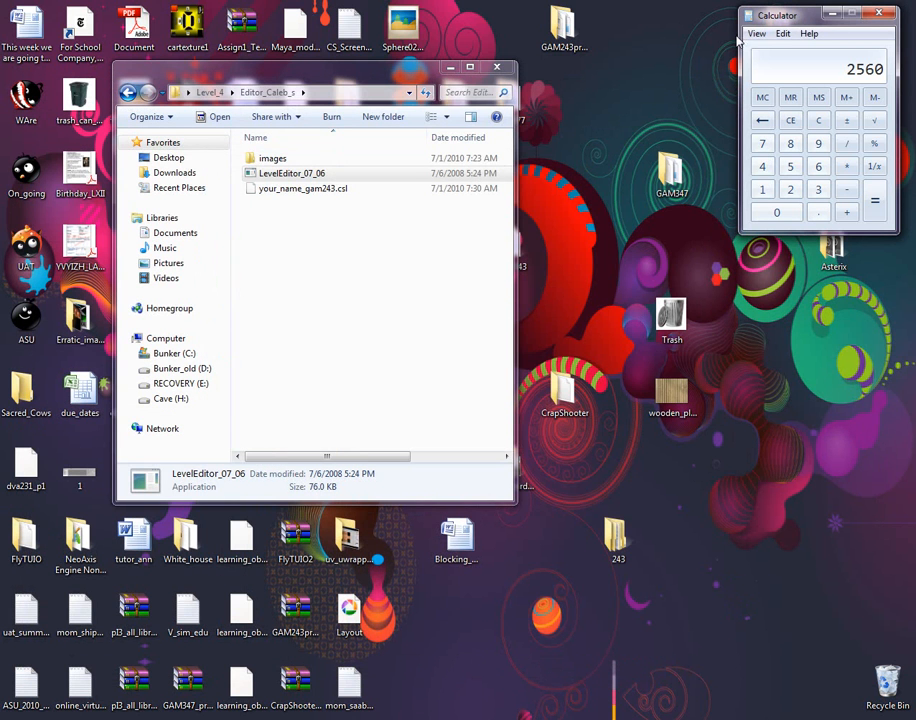
drag(129, 100, 272, 214)
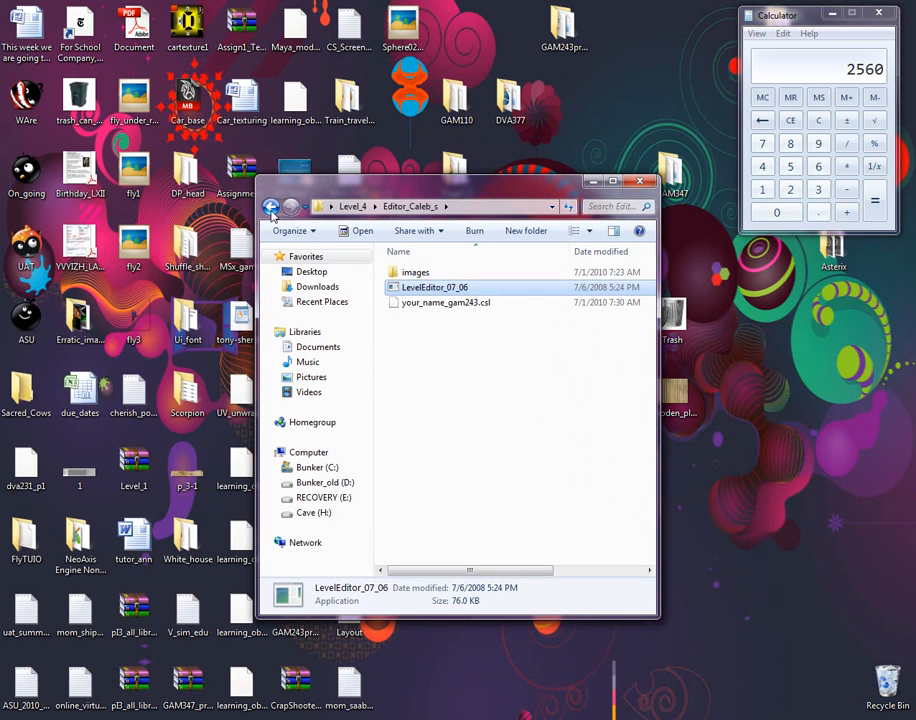